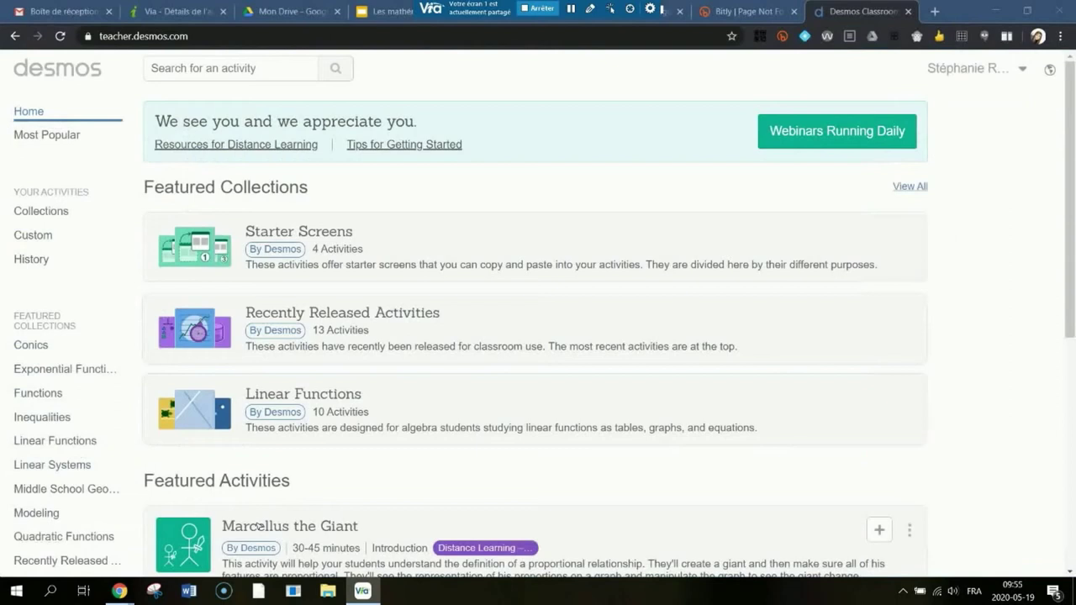
Enlarge the Desmos Classroom home page by two browser zoom levels.
{"action": "left_click", "coordinate": [210, 37]}
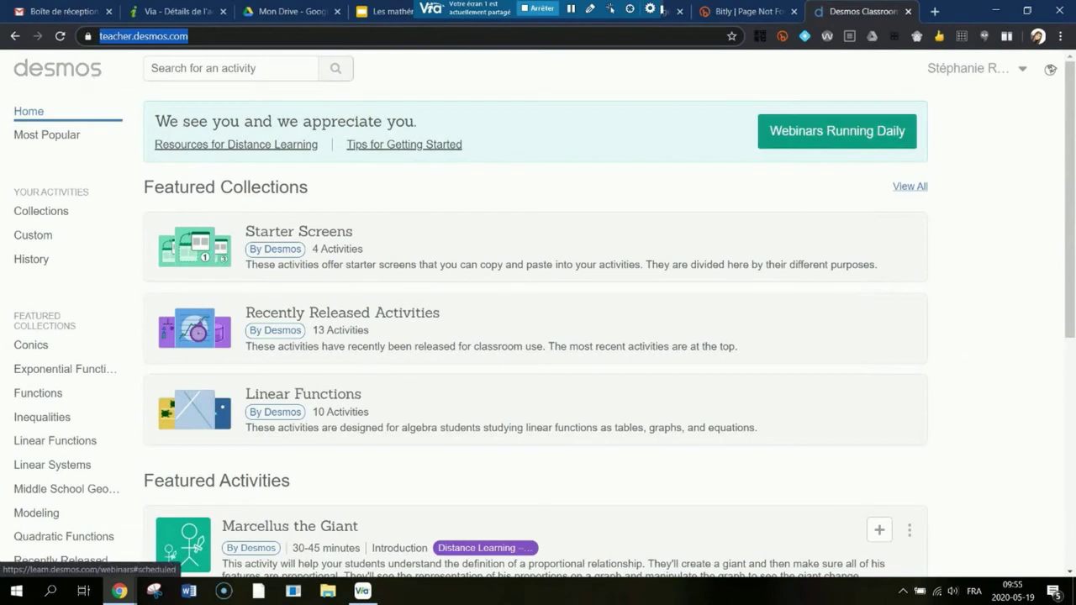
{"action": "left_click", "coordinate": [1060, 36]}
{"action": "left_click", "coordinate": [1018, 165]}
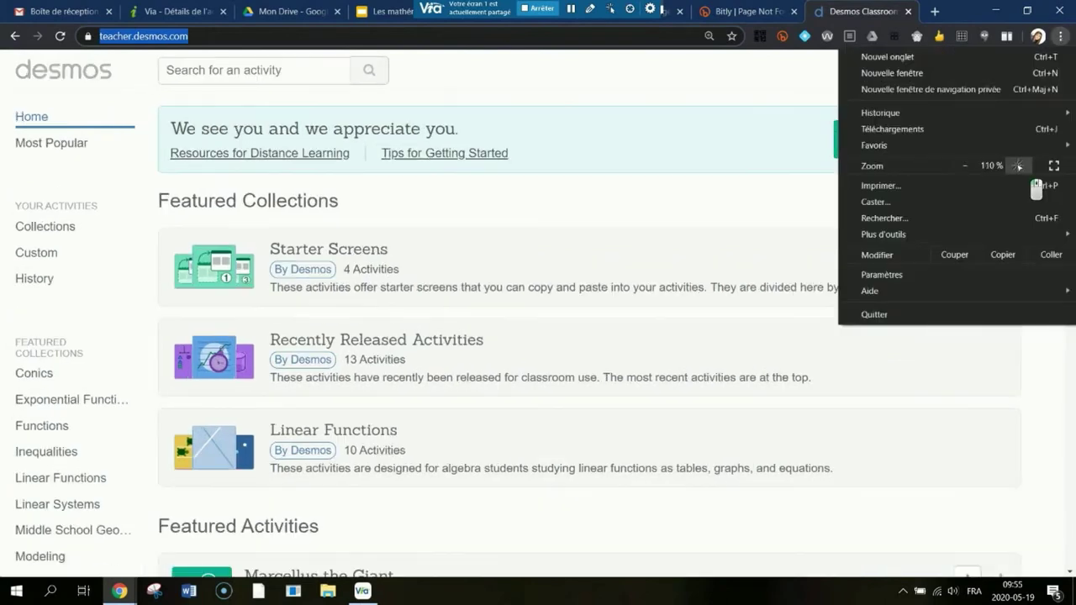
{"action": "left_click", "coordinate": [1017, 166]}
{"action": "key", "text": "Escape"}
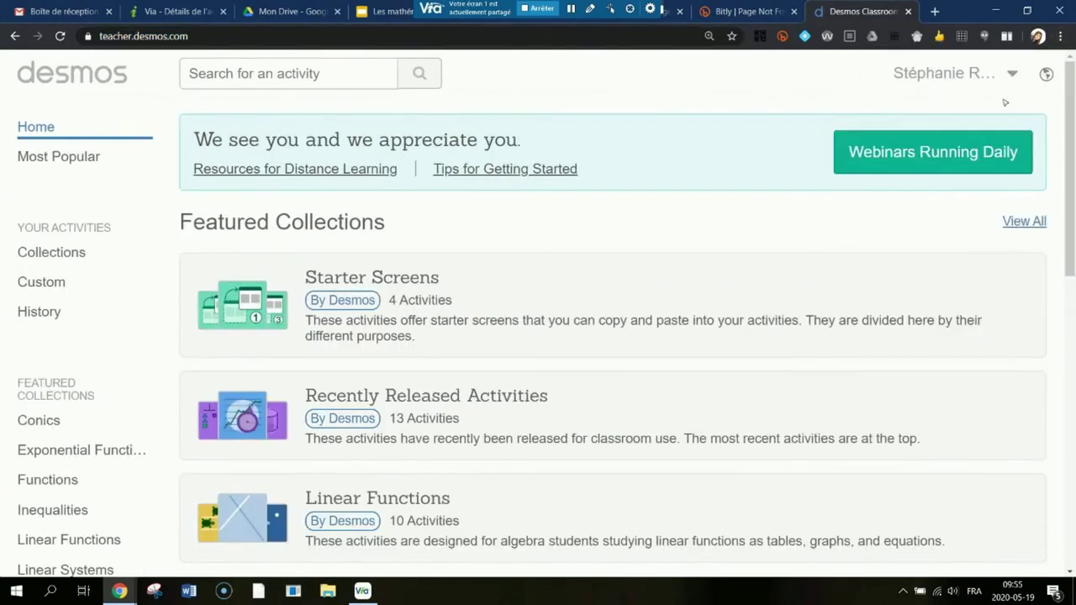
Switch the site language to Français and open the Desmos Labs page from the account options.
{"action": "left_click", "coordinate": [1045, 74]}
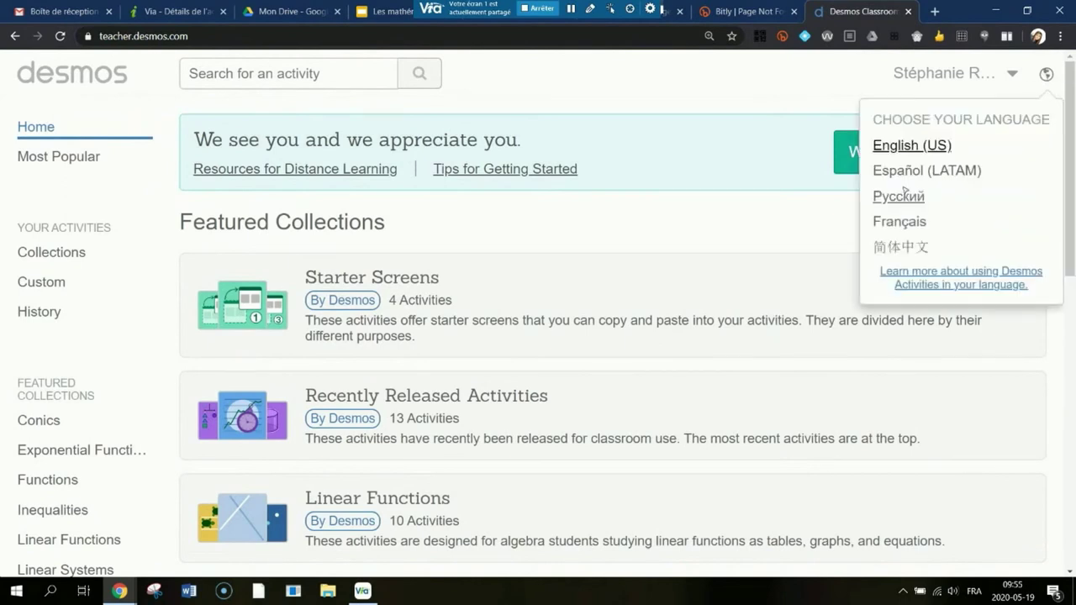
{"action": "left_click", "coordinate": [896, 222]}
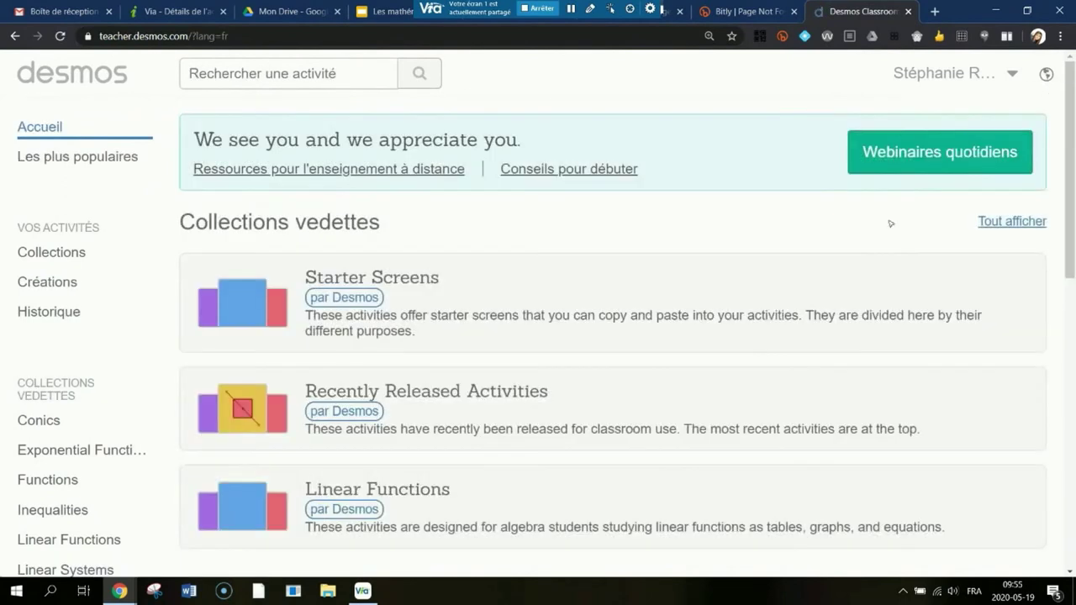
{"action": "left_click", "coordinate": [1012, 74]}
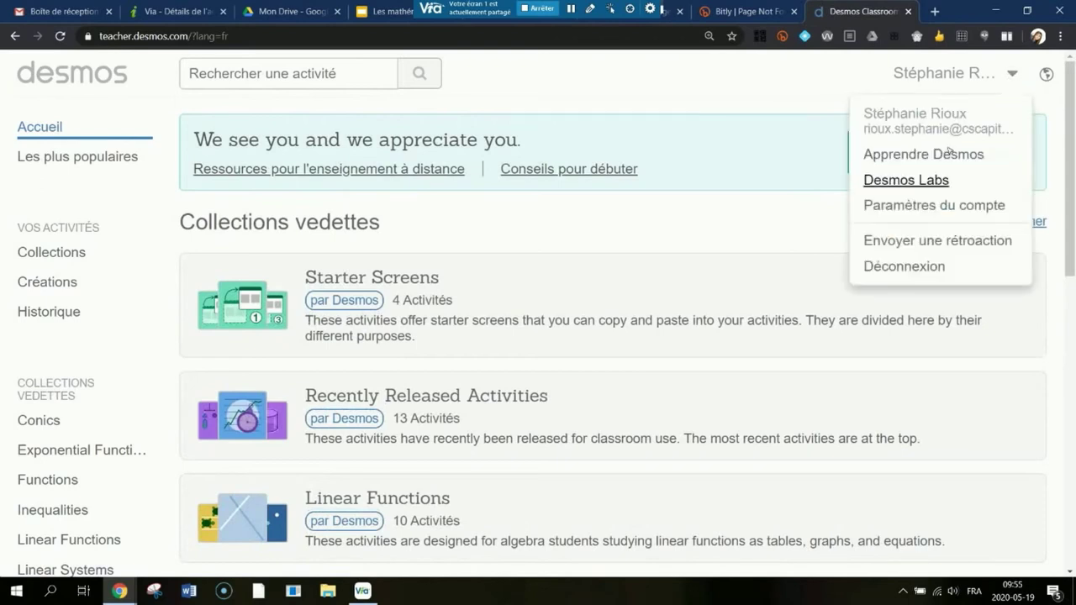
{"action": "left_click", "coordinate": [914, 180]}
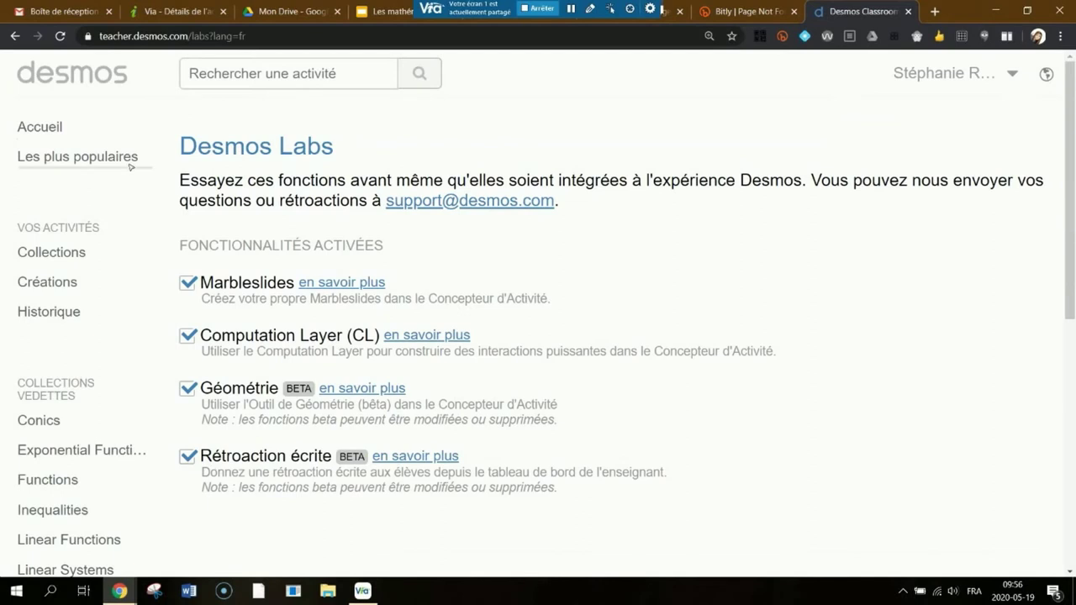
Return to the home page, browse the personal collections and look inside the Secondaire 3 collection.
{"action": "left_click", "coordinate": [38, 128]}
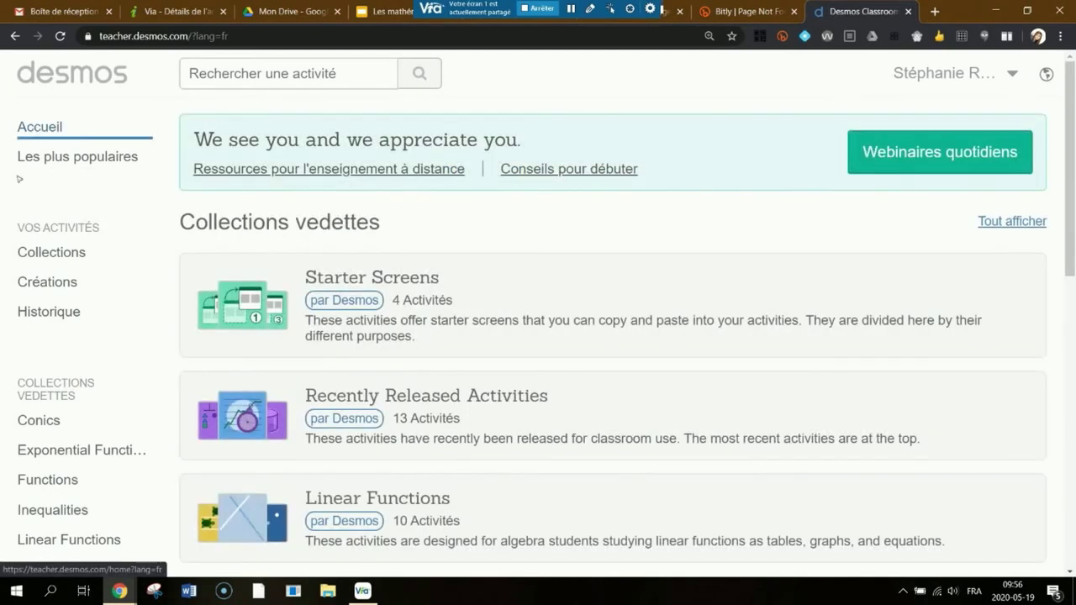
{"action": "left_click", "coordinate": [55, 254]}
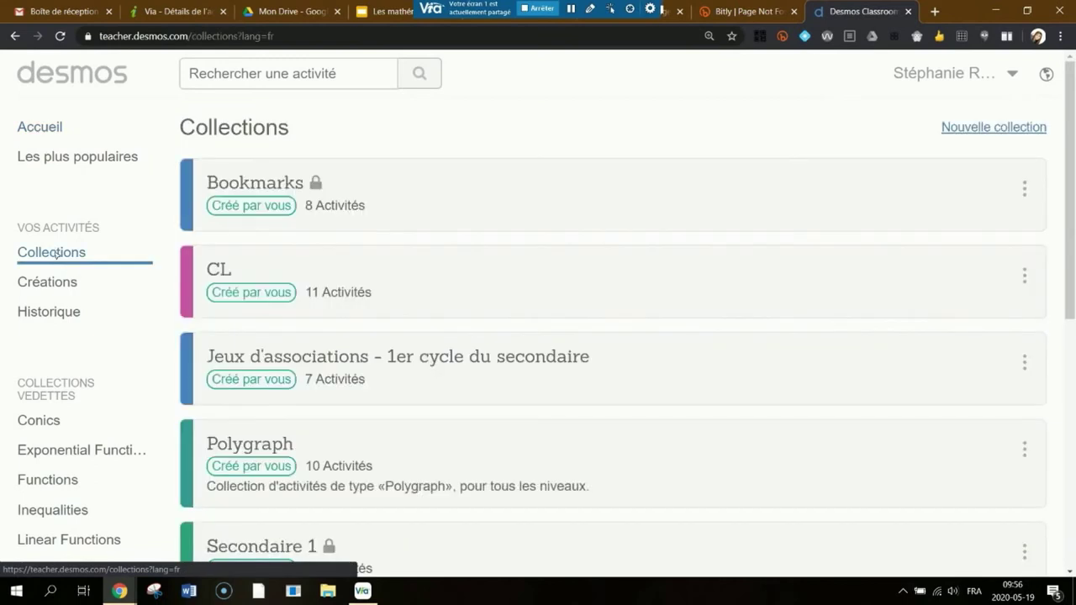
{"action": "scroll", "coordinate": [483, 286], "scroll_direction": "down", "scroll_amount": 1}
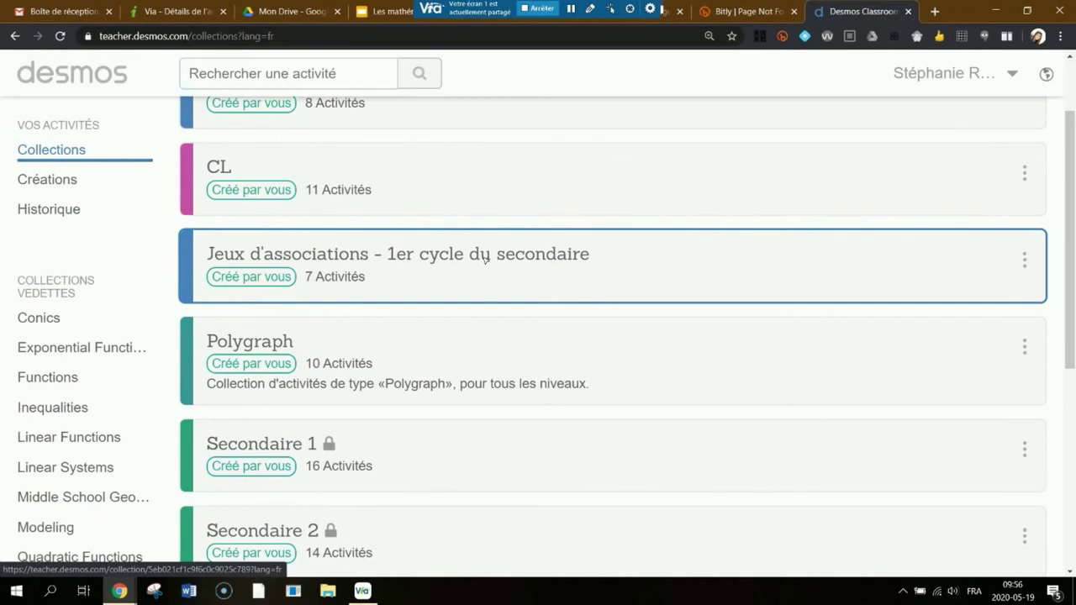
{"action": "scroll", "coordinate": [486, 262], "scroll_direction": "down", "scroll_amount": 1}
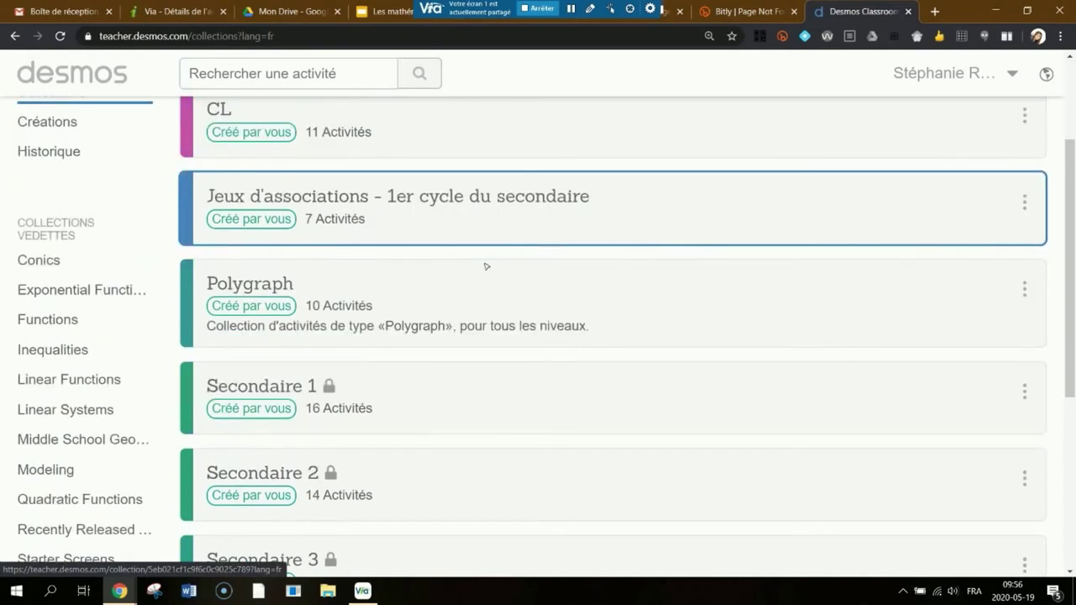
{"action": "scroll", "coordinate": [491, 296], "scroll_direction": "down", "scroll_amount": 1}
{"action": "scroll", "coordinate": [494, 299], "scroll_direction": "down", "scroll_amount": 2}
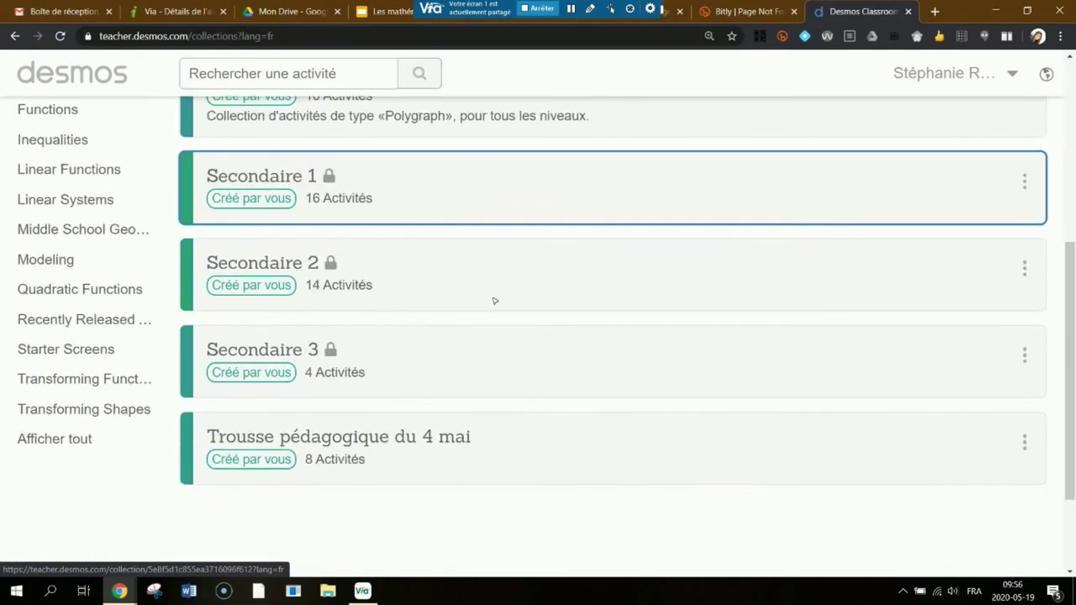
{"action": "left_click", "coordinate": [479, 371]}
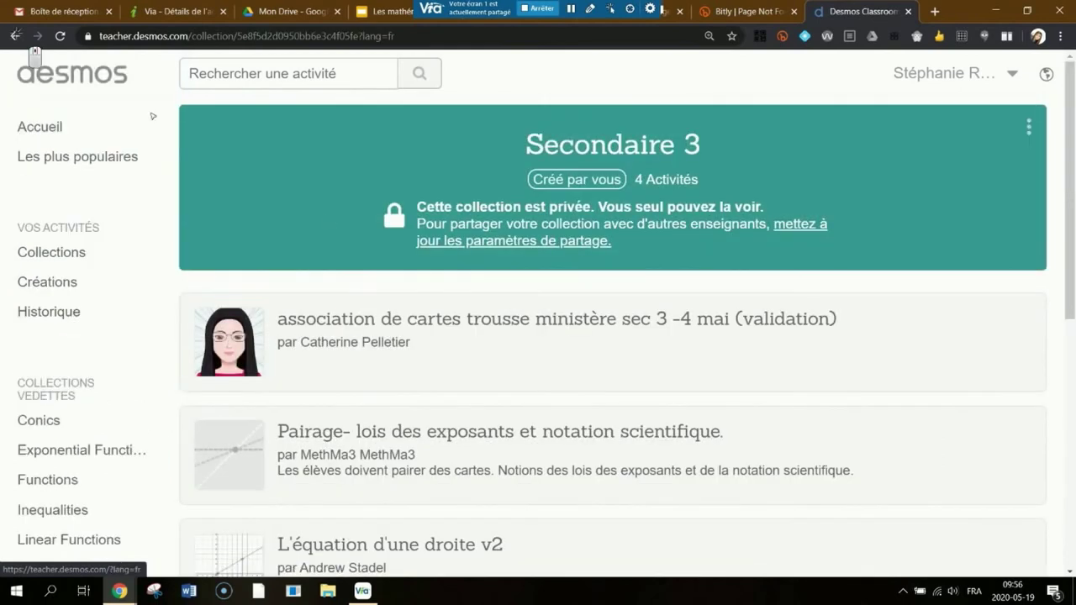
{"action": "left_click", "coordinate": [14, 36]}
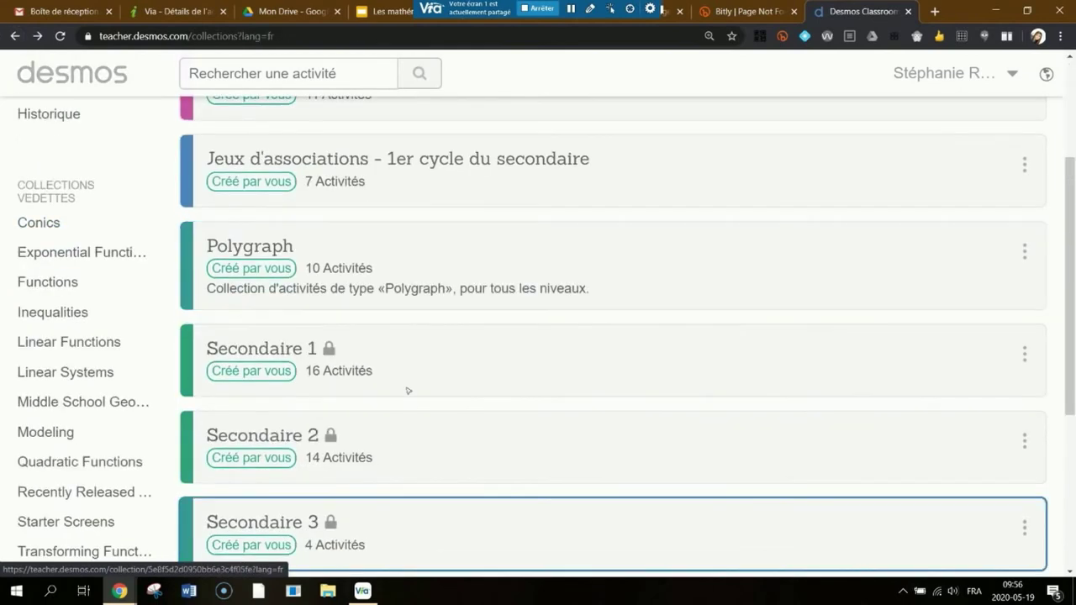
{"action": "scroll", "coordinate": [420, 360], "scroll_direction": "up", "scroll_amount": 3}
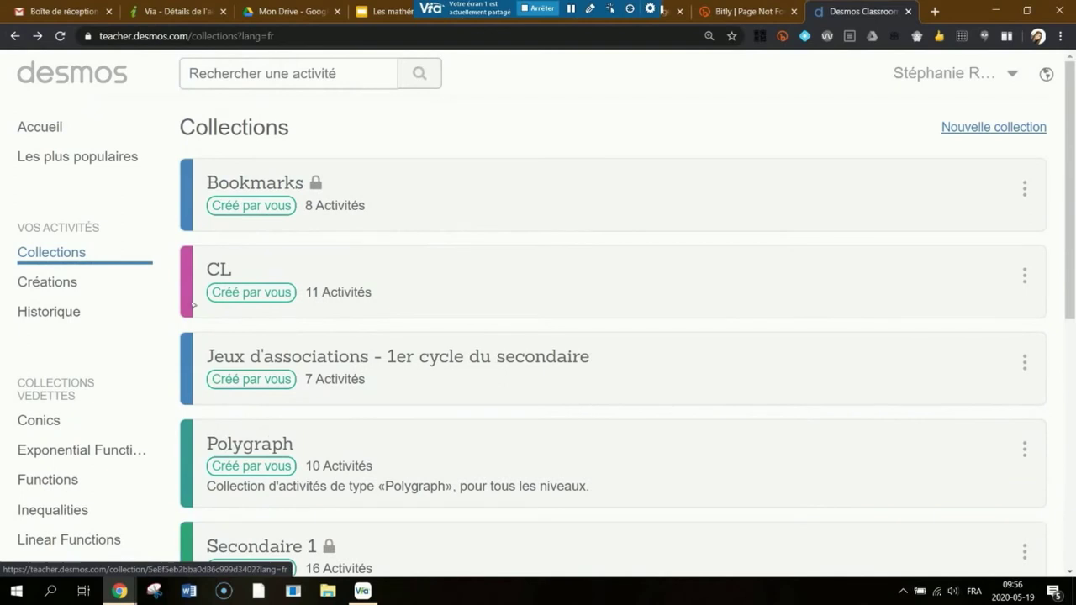
View the personal custom activities and open the history of past class sessions.
{"action": "left_click", "coordinate": [44, 283]}
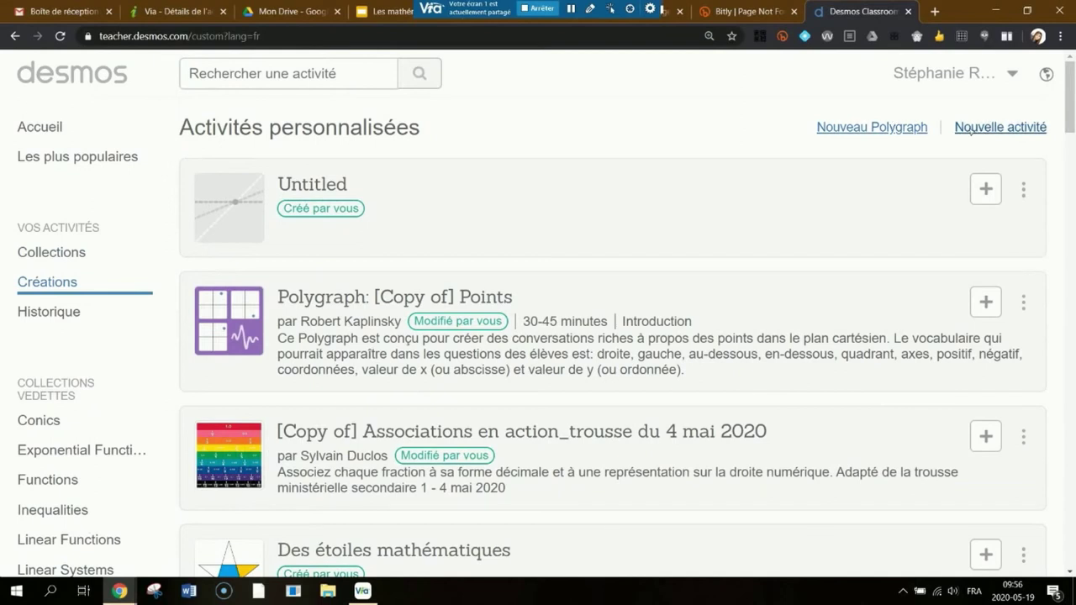
{"action": "left_click", "coordinate": [48, 313]}
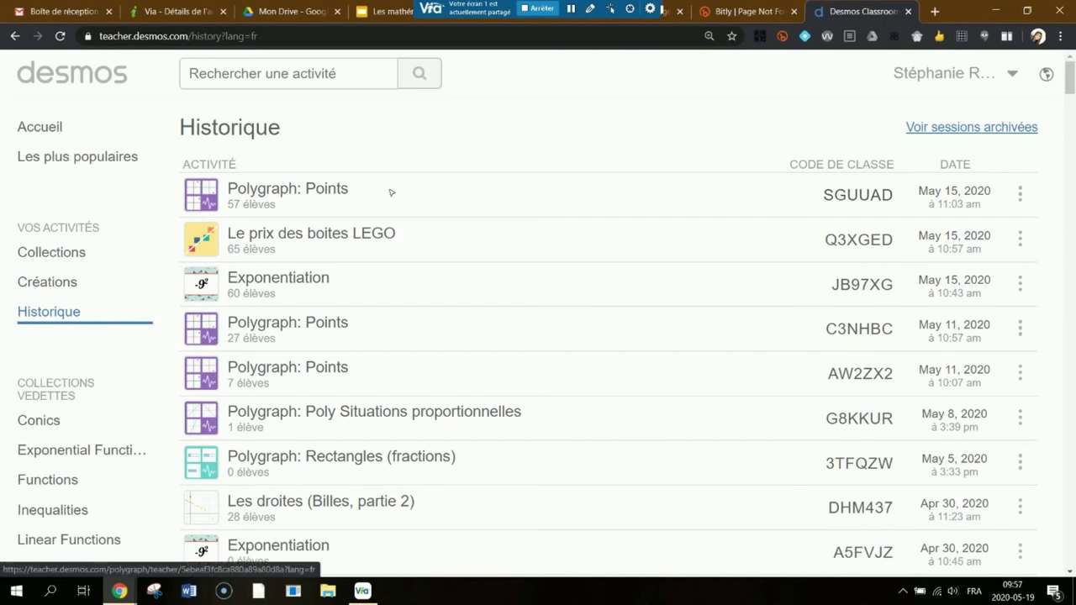
View the most recent Polygraph: Points session dashboard, opening it once through its activity name and once through its class code.
{"action": "left_click", "coordinate": [304, 188]}
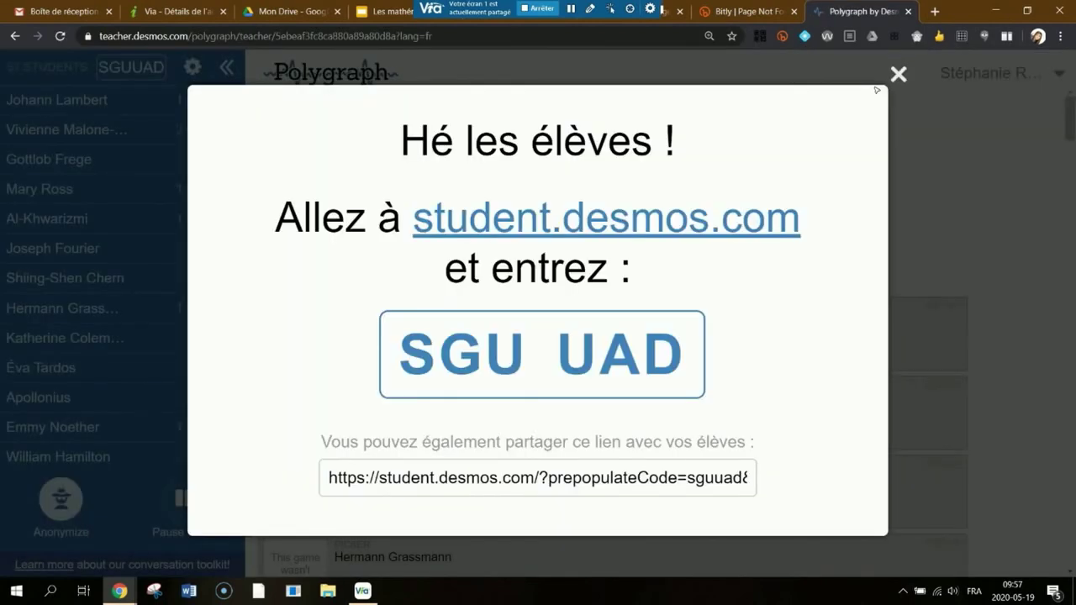
{"action": "left_click", "coordinate": [899, 74]}
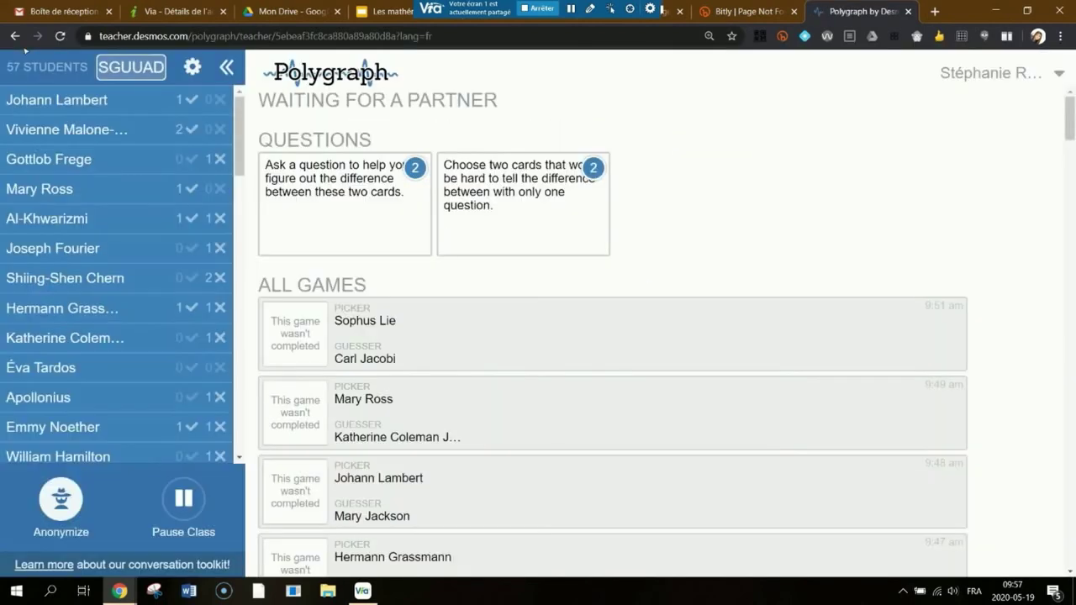
{"action": "left_click", "coordinate": [15, 36]}
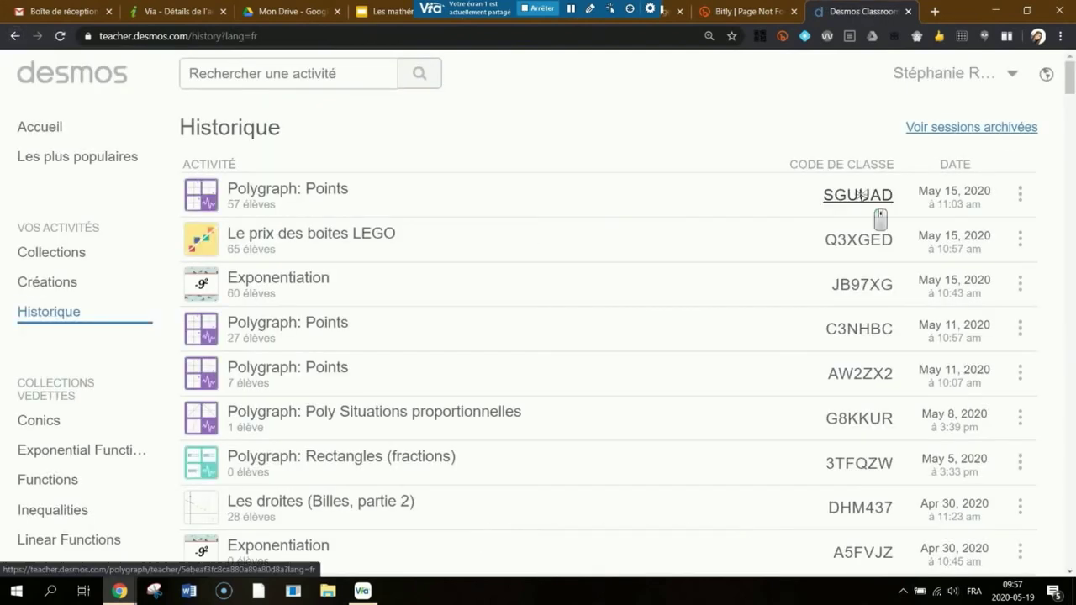
{"action": "left_click", "coordinate": [860, 195]}
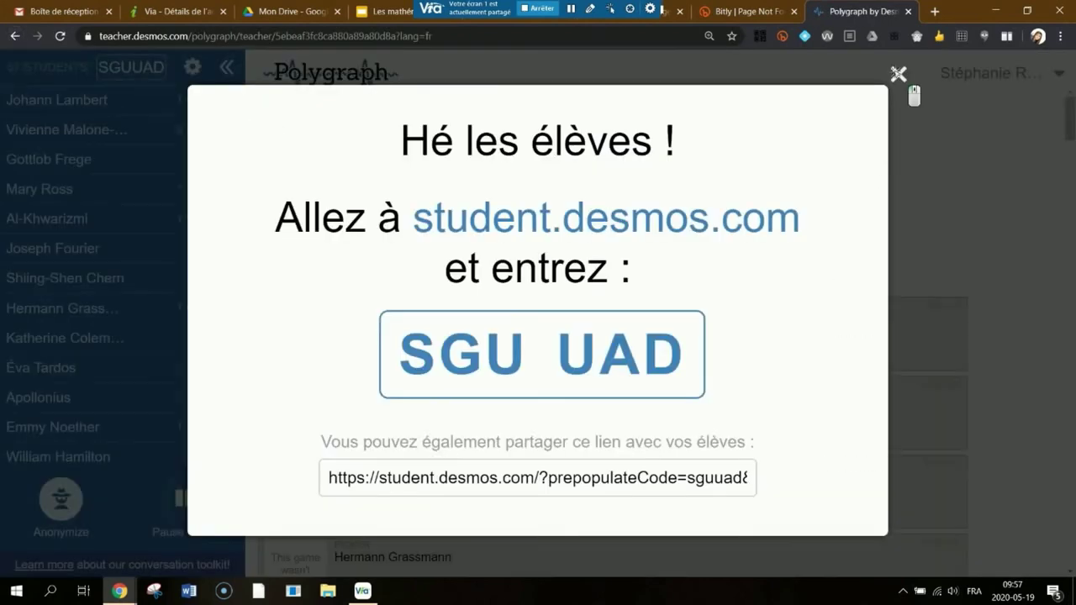
{"action": "left_click", "coordinate": [896, 74]}
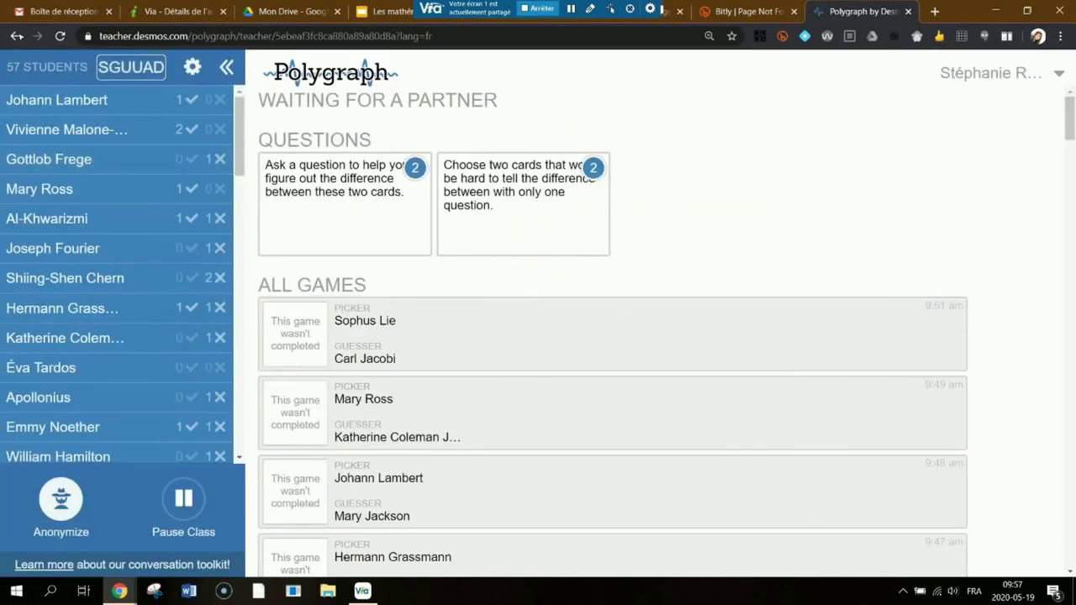
{"action": "left_click", "coordinate": [14, 36]}
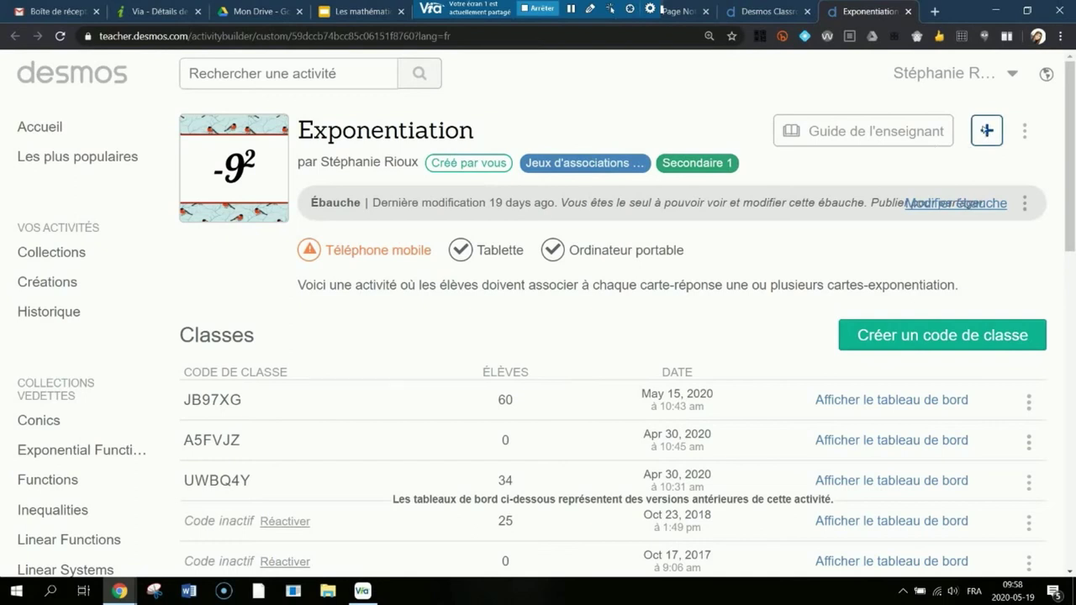
Examine the collection options of the Exponentiation activity without changing them, and look over its list of classes.
{"action": "left_click", "coordinate": [985, 128]}
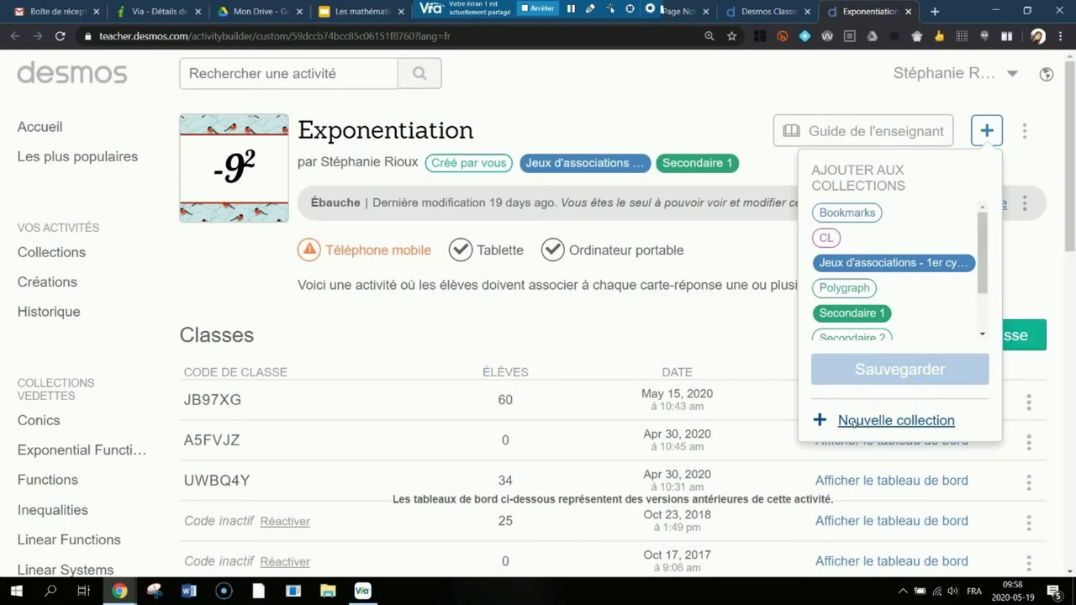
{"action": "left_click", "coordinate": [739, 118]}
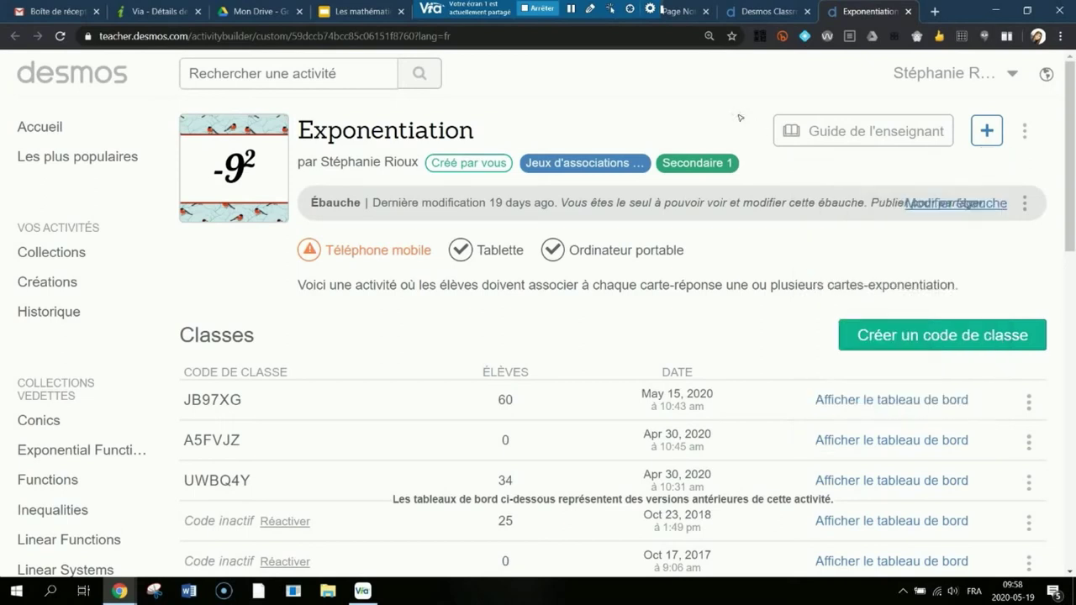
{"action": "scroll", "coordinate": [740, 118], "scroll_direction": "down", "scroll_amount": 1}
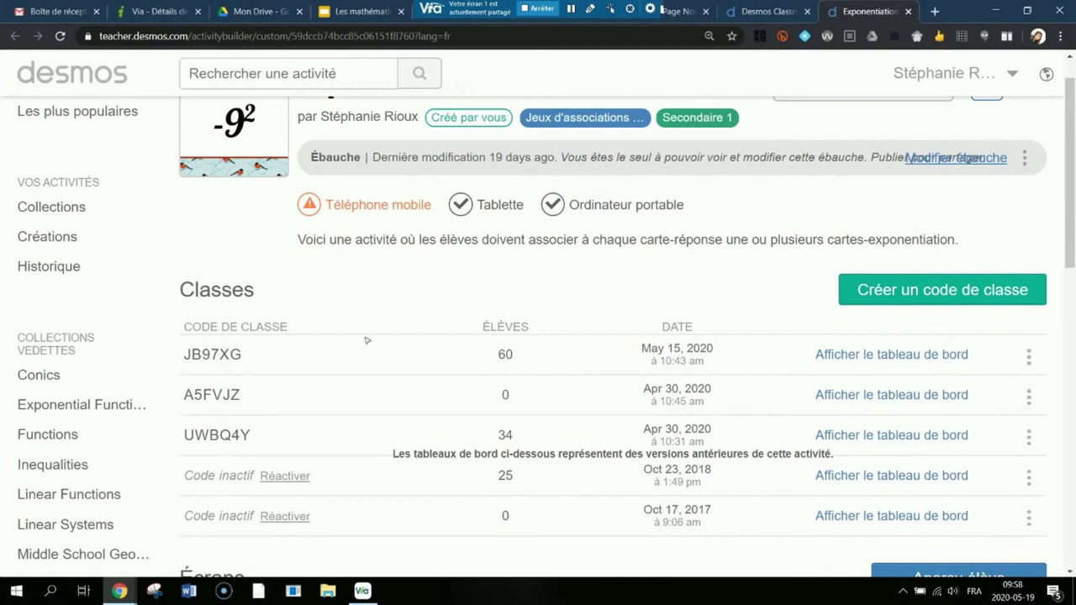
{"action": "scroll", "coordinate": [367, 339], "scroll_direction": "up", "scroll_amount": 1}
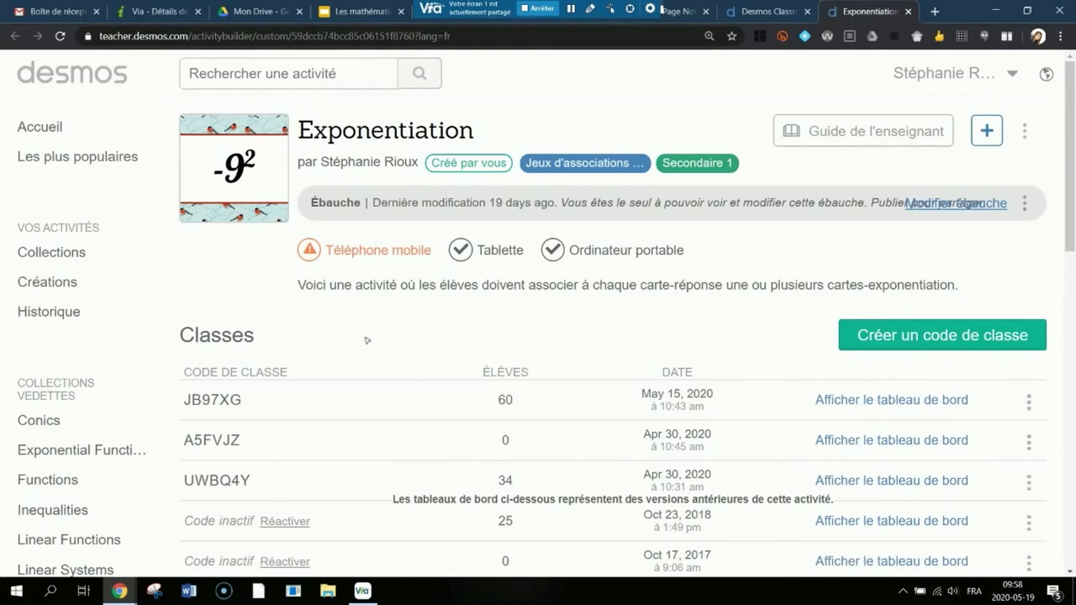
Create a new class code for the Exponentiation activity, open that class's teacher dashboard, and return to the home page.
{"action": "left_click", "coordinate": [931, 335]}
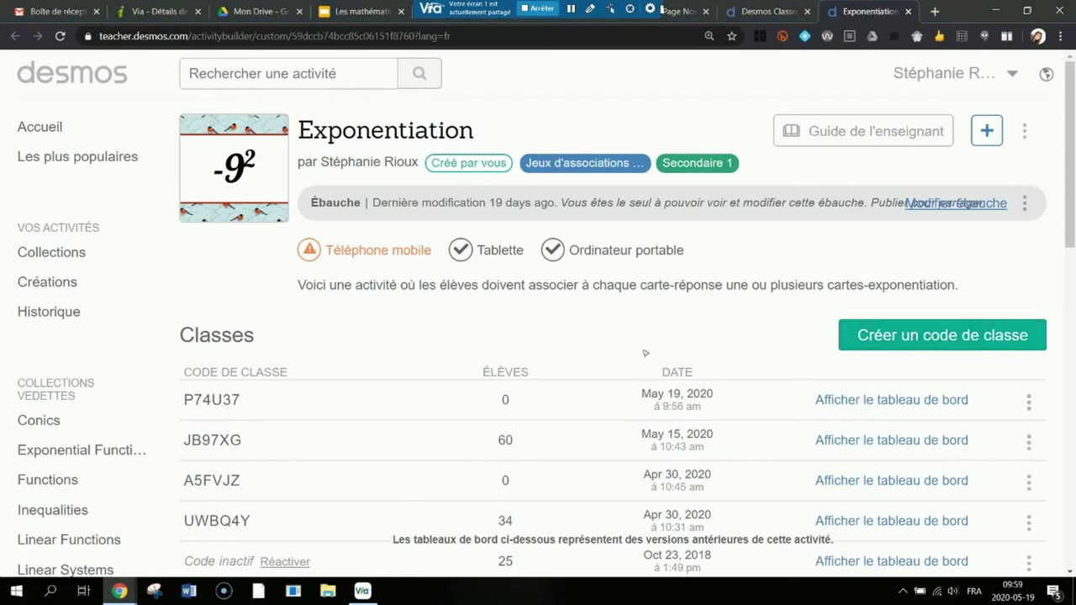
{"action": "left_click", "coordinate": [215, 400]}
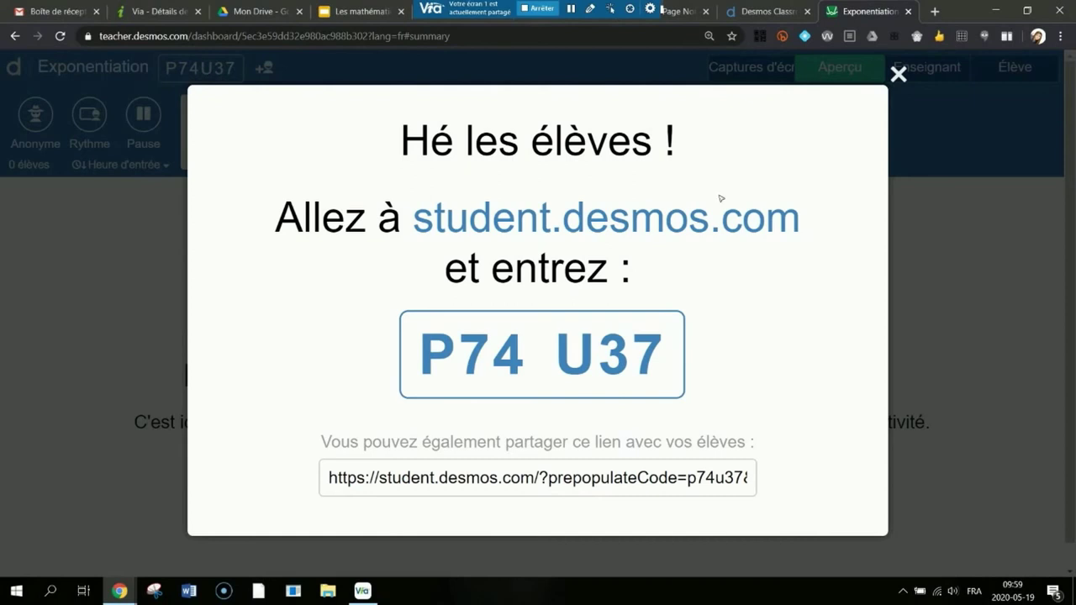
{"action": "left_click", "coordinate": [899, 75]}
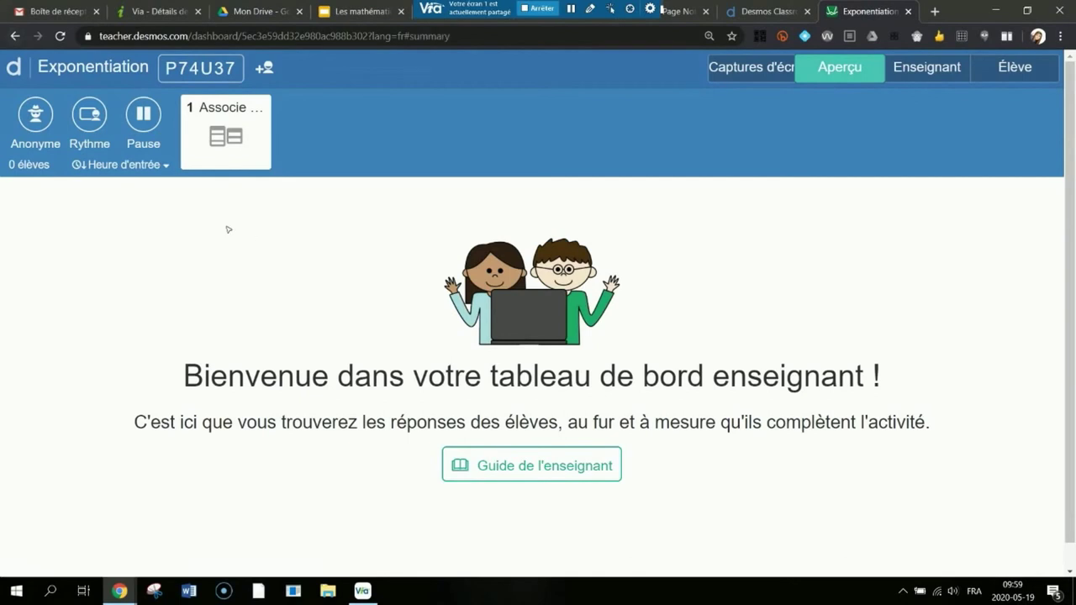
{"action": "left_click", "coordinate": [13, 67]}
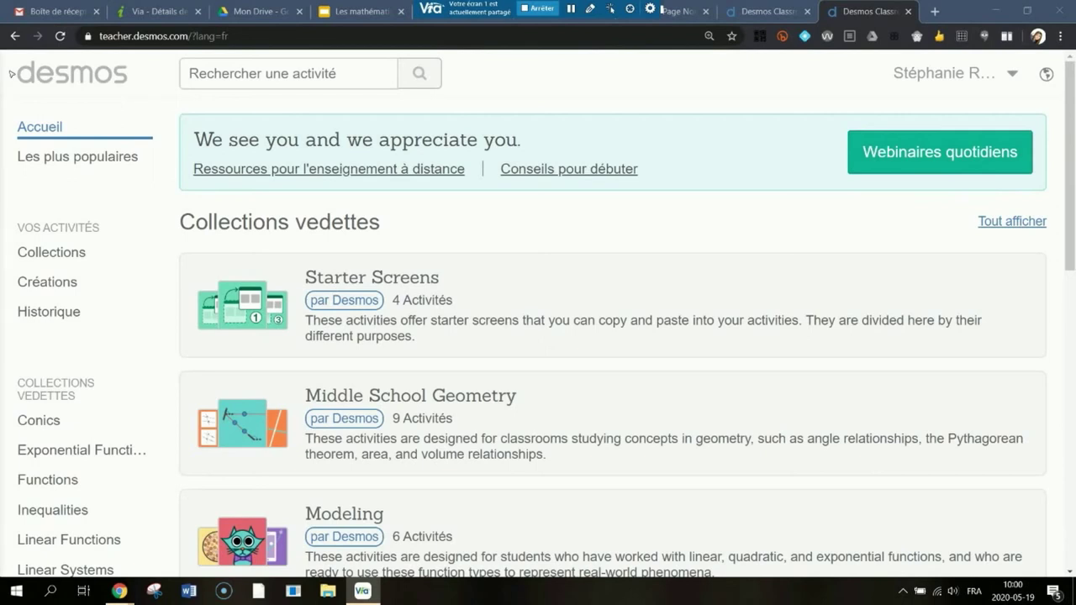
Switch to Via to consult the chat, return to the browser and view the collection options of Le prix des boites LEGO.
{"action": "key", "text": "alt+Tab"}
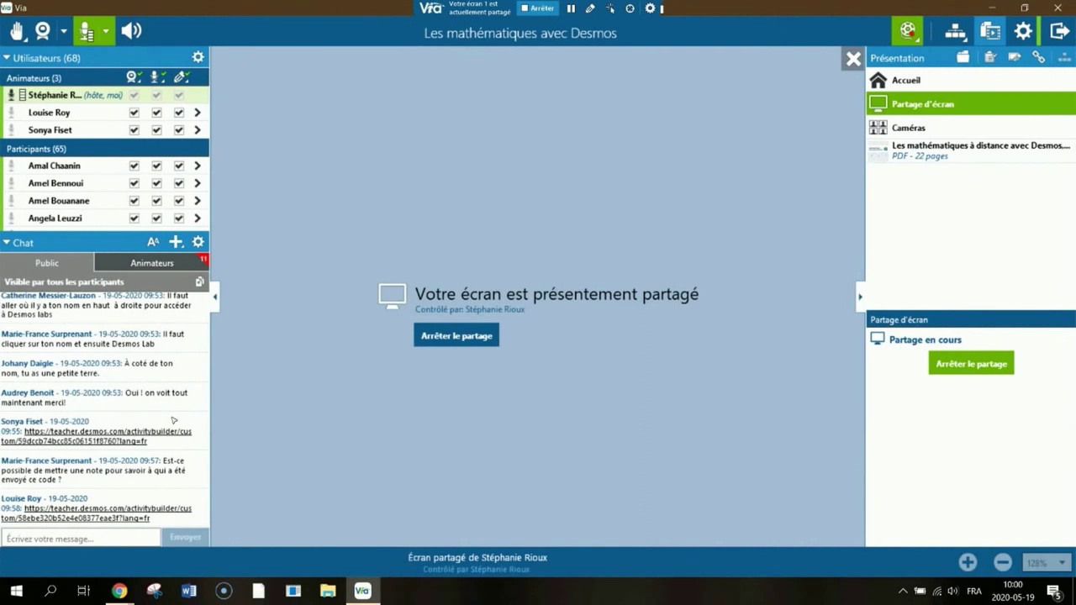
{"action": "left_click", "coordinate": [992, 7]}
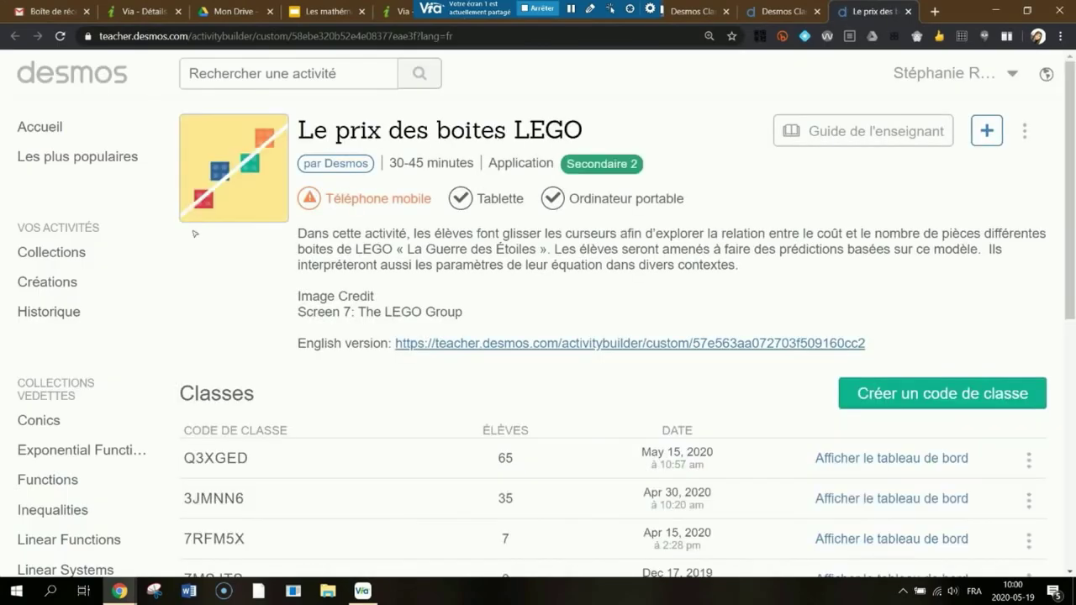
{"action": "left_click", "coordinate": [987, 130]}
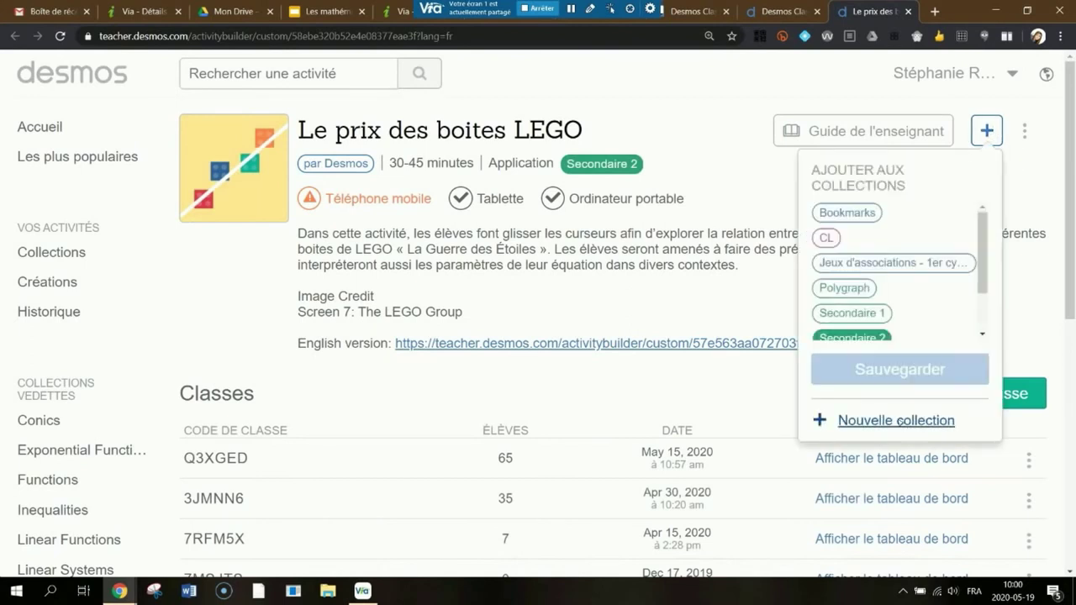
{"action": "left_click", "coordinate": [747, 177]}
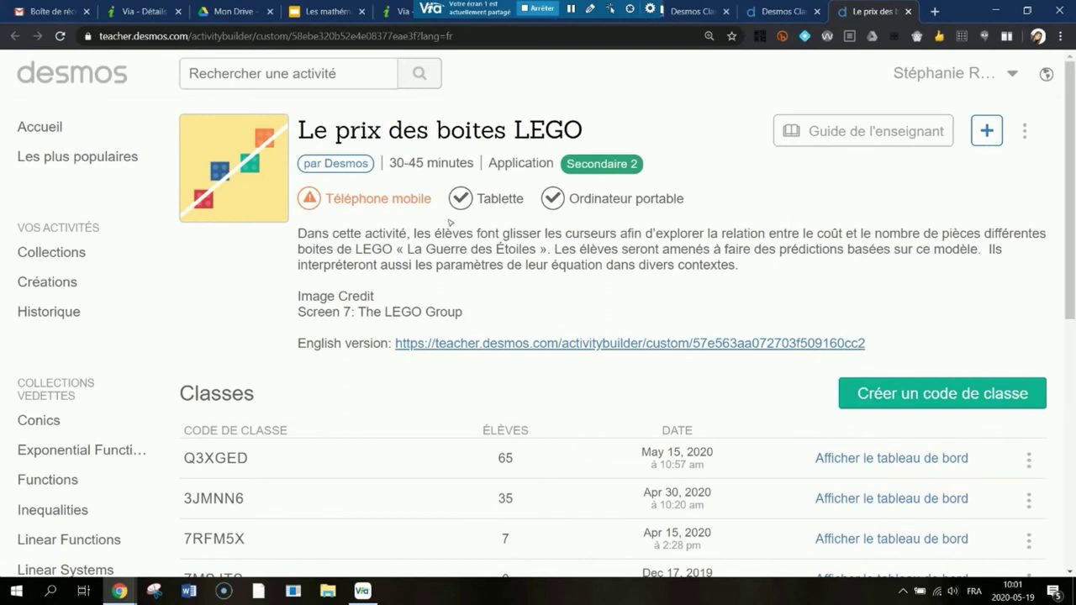
Create a new class code for the Le prix des boites LEGO activity.
{"action": "scroll", "coordinate": [449, 226], "scroll_direction": "down", "scroll_amount": 1}
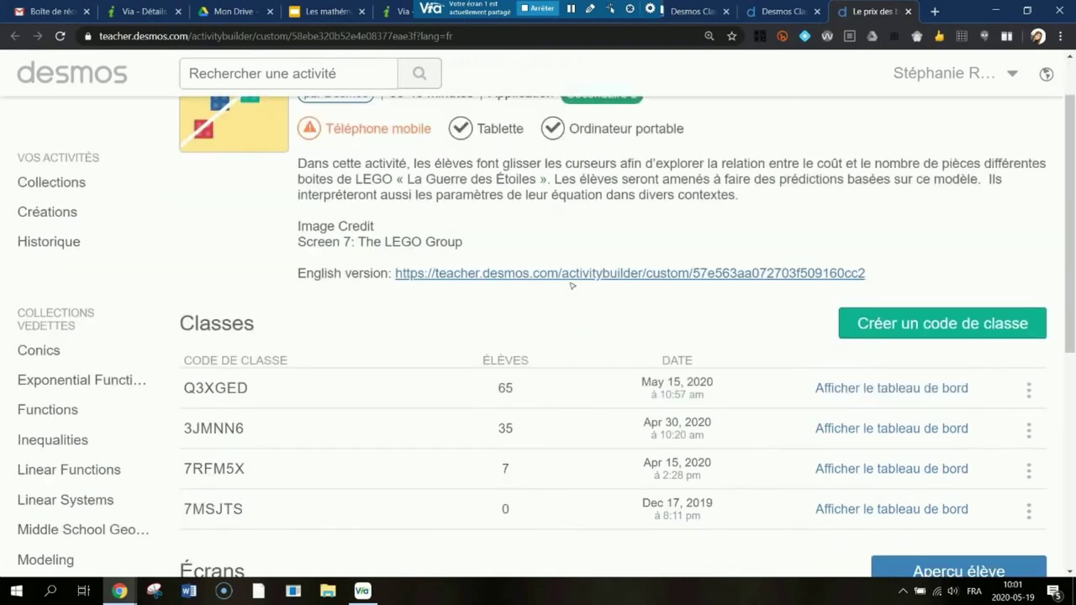
{"action": "left_click", "coordinate": [922, 334]}
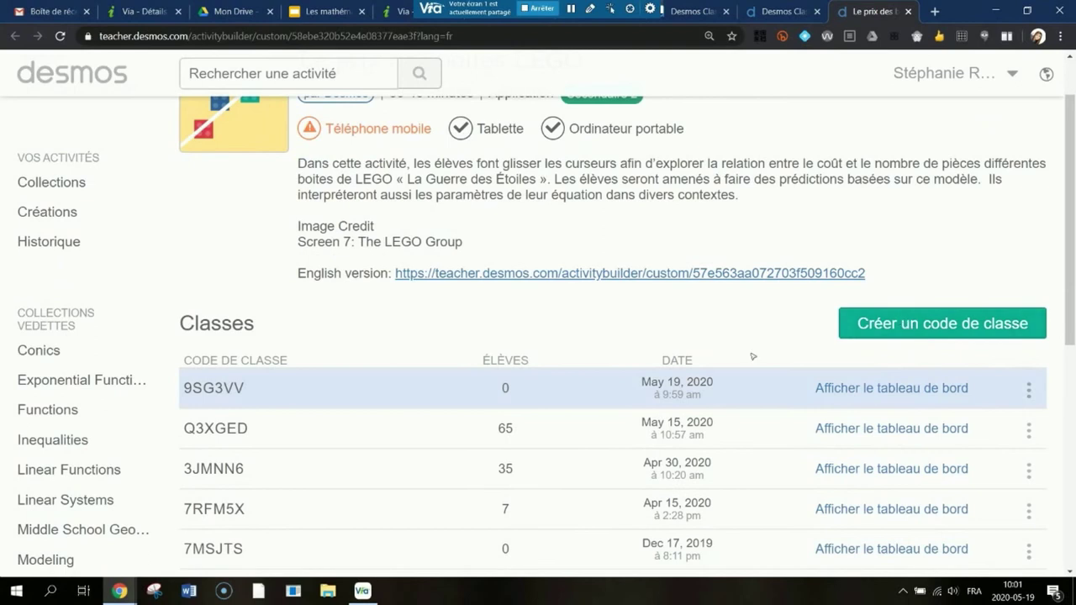
{"action": "double_click", "coordinate": [215, 388]}
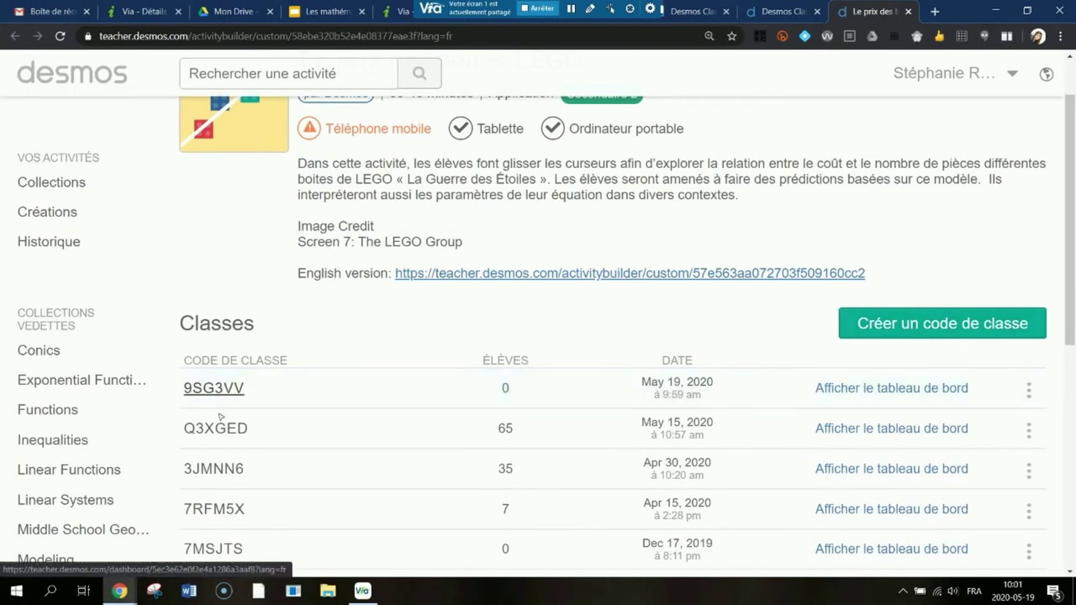
{"action": "left_click", "coordinate": [274, 384]}
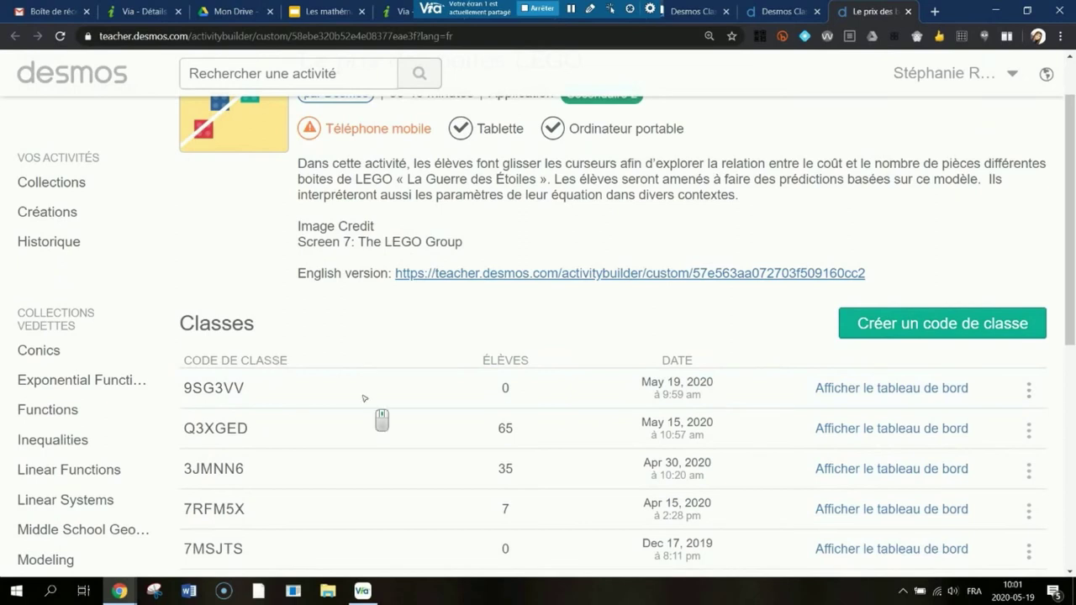
Make an editable copy of the Le prix des boites LEGO activity.
{"action": "scroll", "coordinate": [362, 396], "scroll_direction": "up", "scroll_amount": 1}
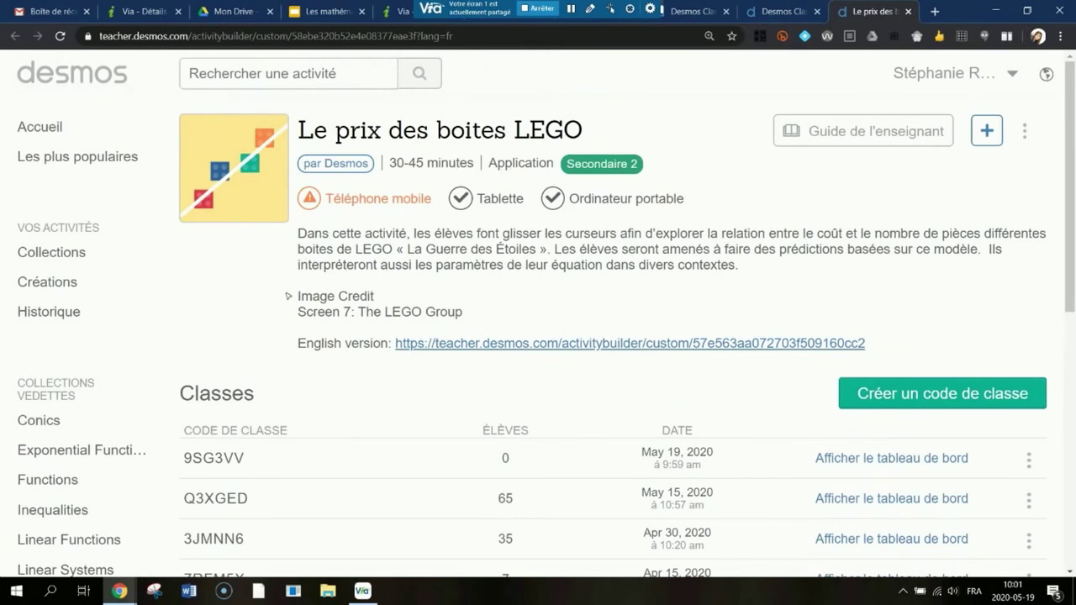
{"action": "left_click", "coordinate": [1024, 131]}
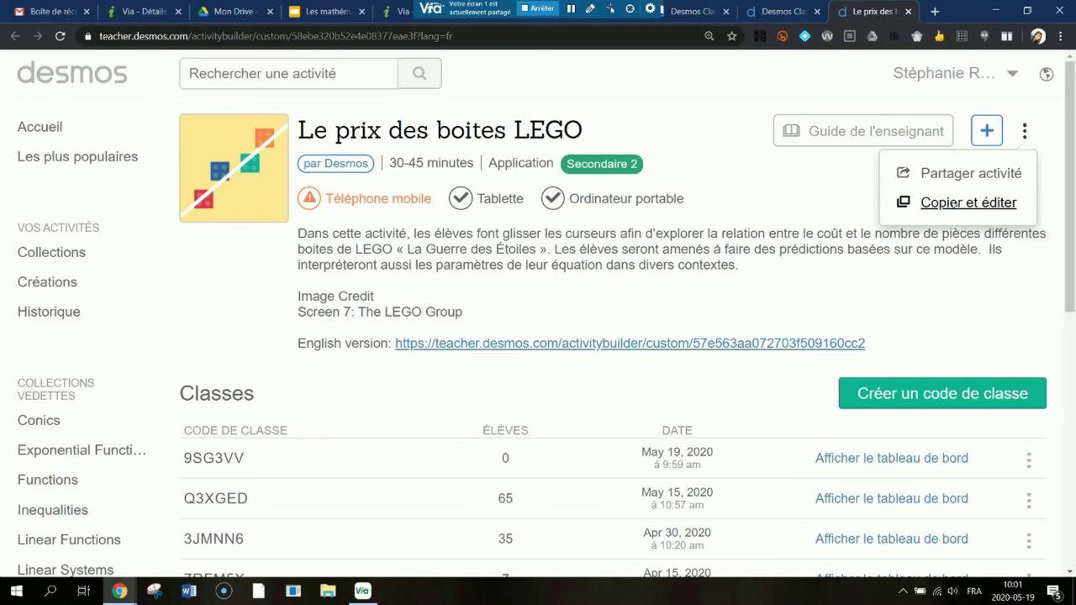
{"action": "left_click", "coordinate": [955, 203]}
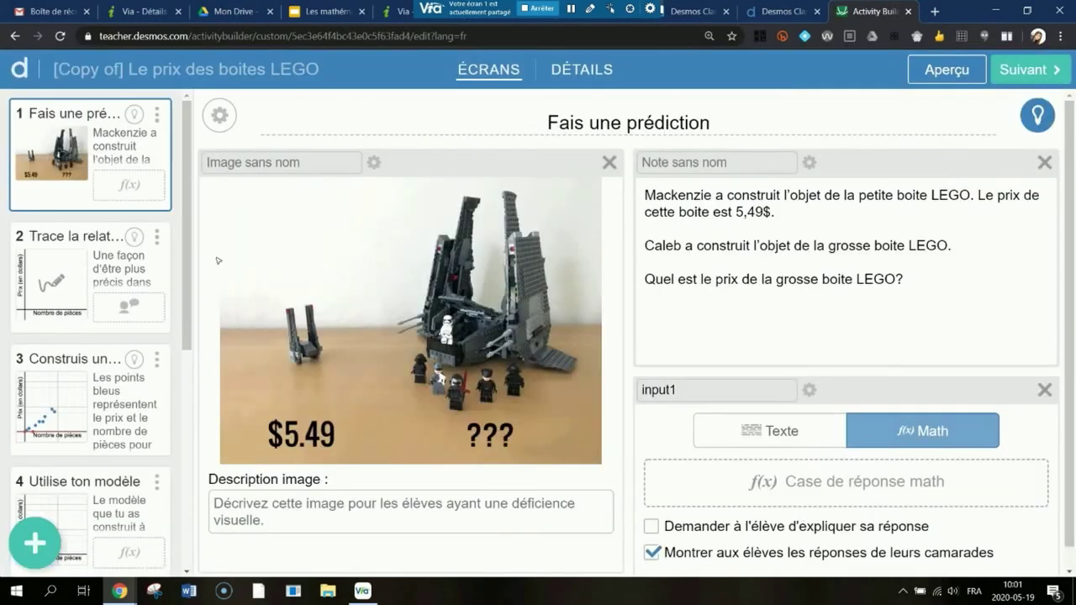
Look through the copied LEGO activity's screens in the editor, from Trace la relation to Dévoilement.
{"action": "left_click", "coordinate": [126, 273]}
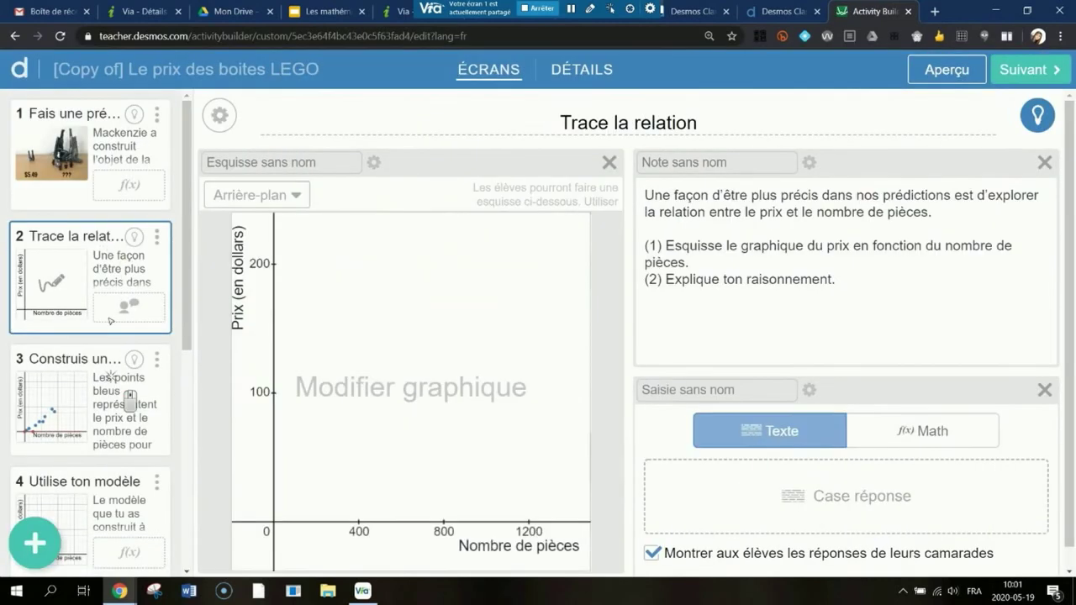
{"action": "left_click", "coordinate": [136, 420]}
{"action": "scroll", "coordinate": [121, 395], "scroll_direction": "down", "scroll_amount": 2}
{"action": "left_click", "coordinate": [118, 373]}
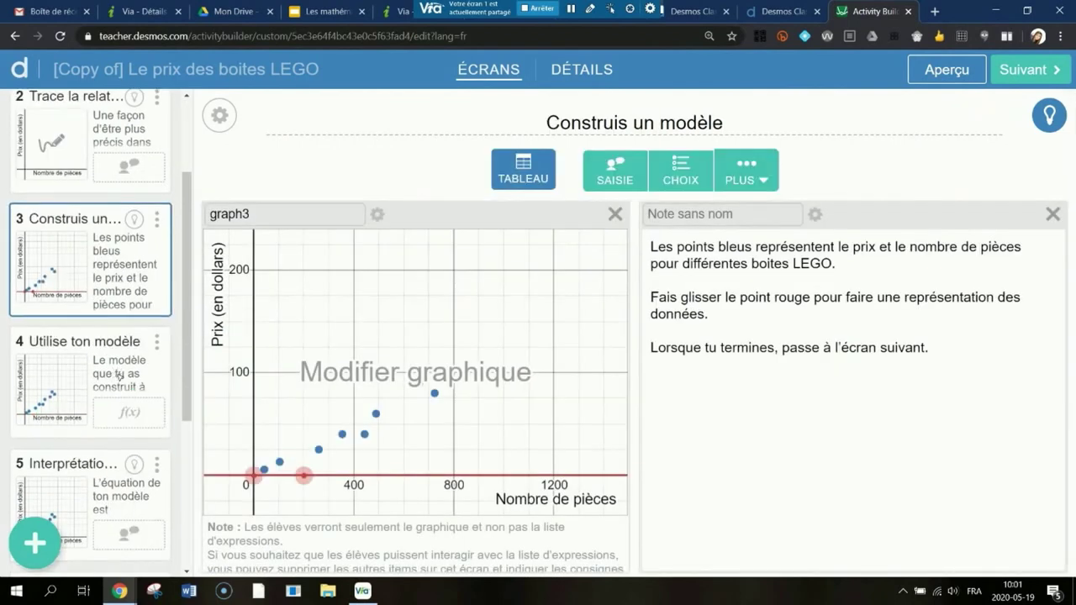
{"action": "left_click", "coordinate": [120, 494]}
{"action": "scroll", "coordinate": [122, 379], "scroll_direction": "down", "scroll_amount": 2}
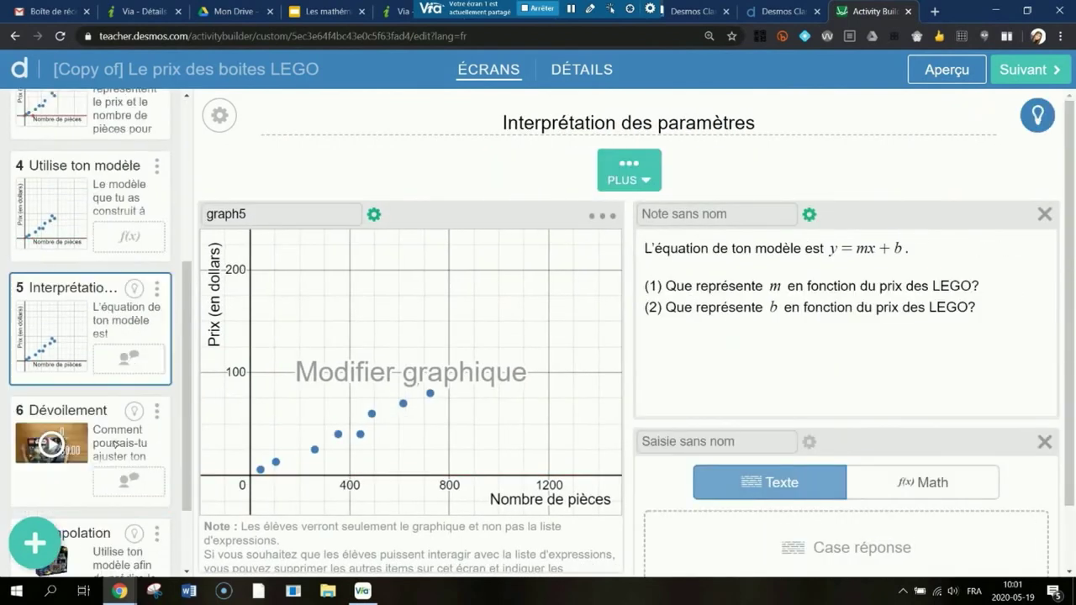
{"action": "left_click", "coordinate": [118, 420]}
{"action": "scroll", "coordinate": [153, 304], "scroll_direction": "up", "scroll_amount": 5}
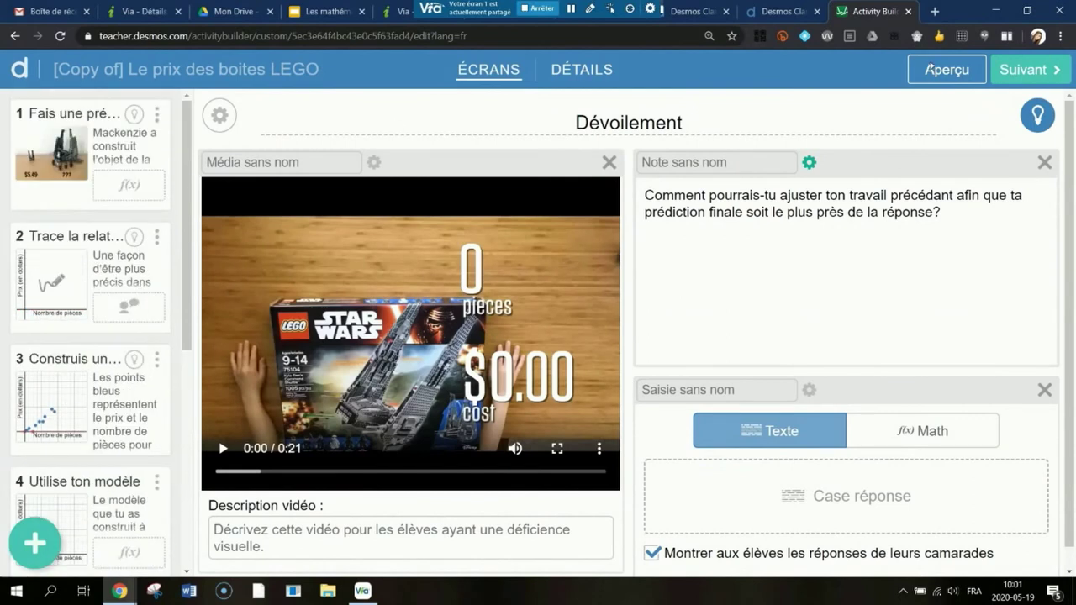
Return to the home page and view the available languages and the account options without changing anything.
{"action": "left_click", "coordinate": [20, 69]}
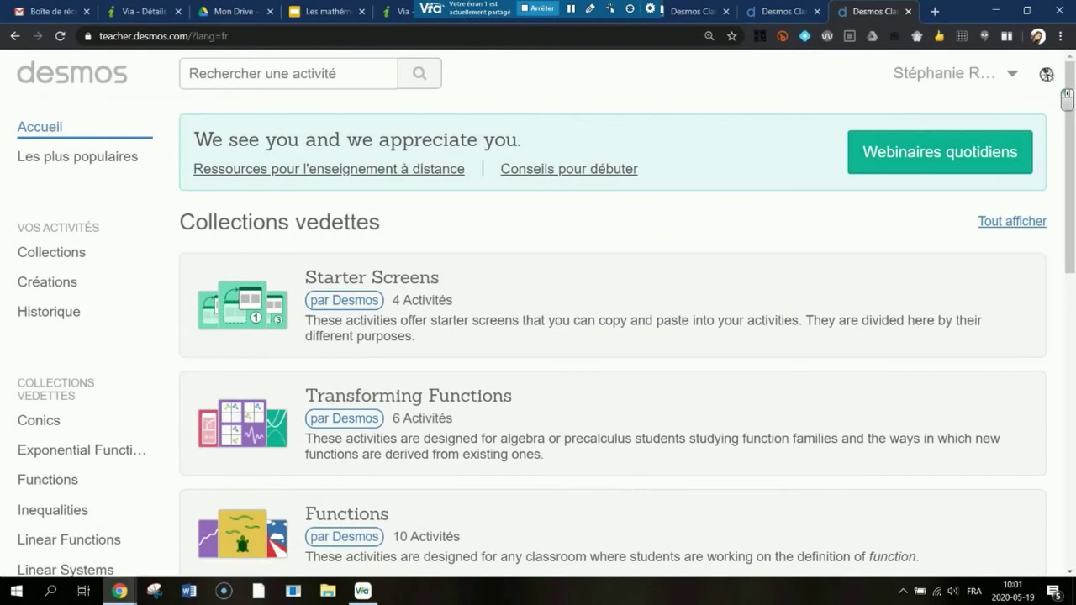
{"action": "left_click", "coordinate": [1047, 74]}
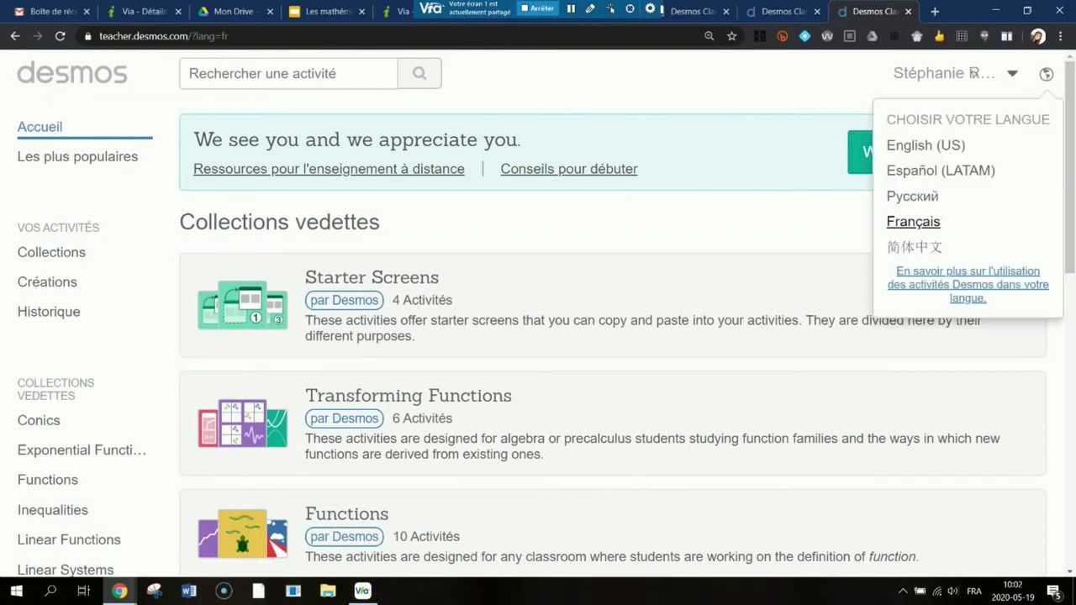
{"action": "left_click", "coordinate": [967, 74]}
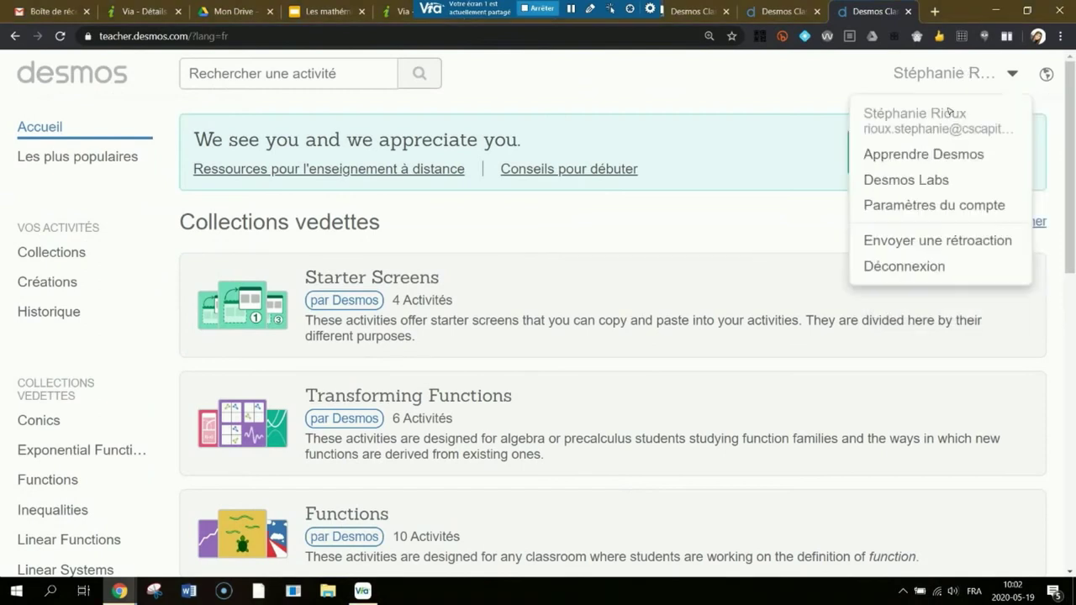
{"action": "left_click", "coordinate": [695, 73]}
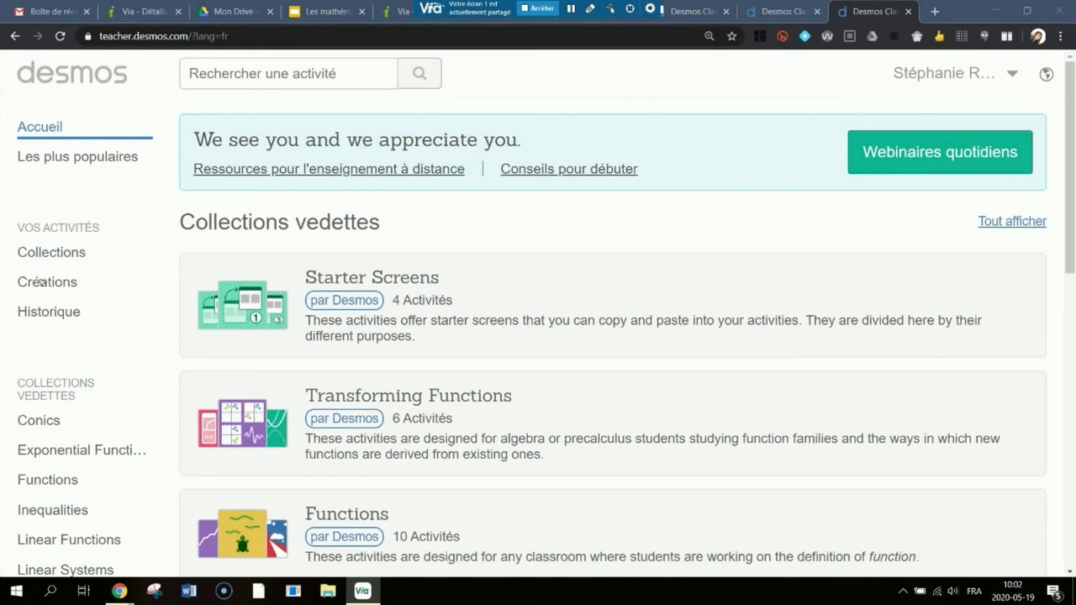
Look through your own collections and open the Secondaire 1 collection.
{"action": "left_click", "coordinate": [57, 250]}
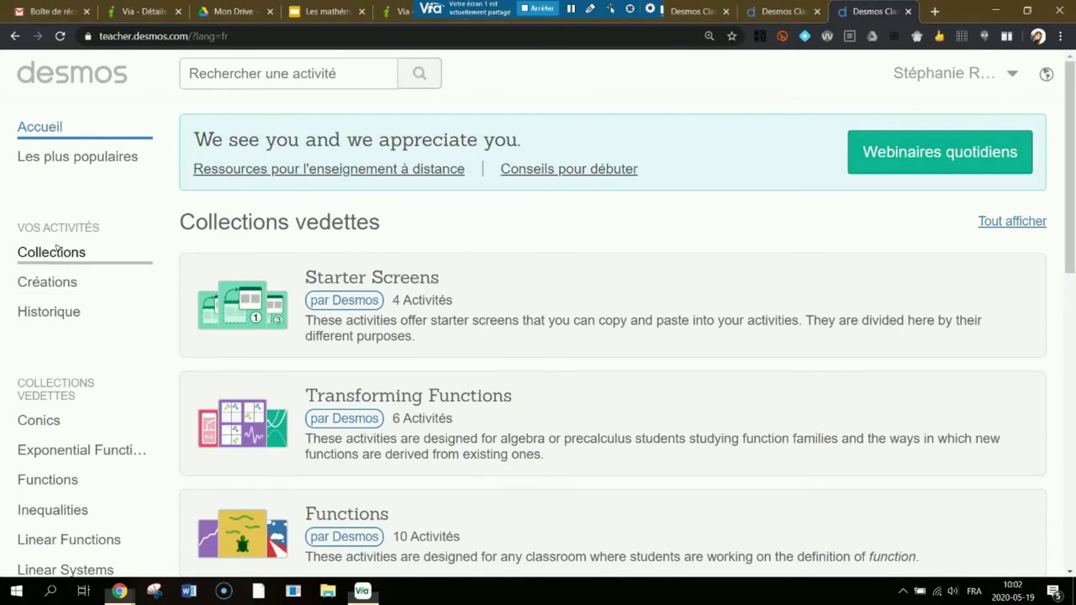
{"action": "scroll", "coordinate": [537, 378], "scroll_direction": "down", "scroll_amount": 1}
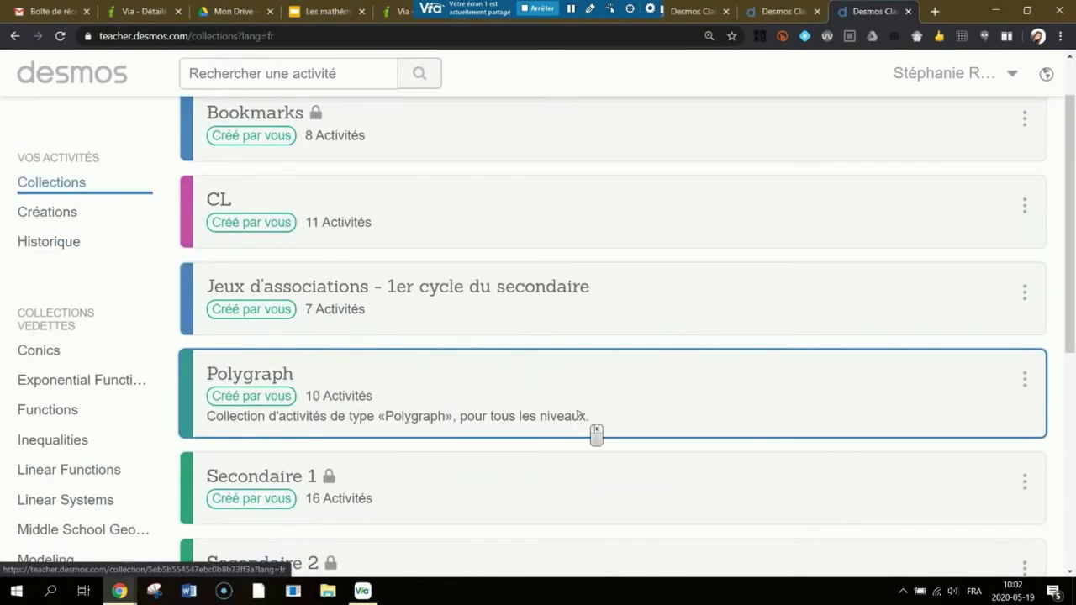
{"action": "scroll", "coordinate": [578, 413], "scroll_direction": "down", "scroll_amount": 2}
{"action": "scroll", "coordinate": [578, 344], "scroll_direction": "up", "scroll_amount": 1}
{"action": "scroll", "coordinate": [579, 336], "scroll_direction": "down", "scroll_amount": 1}
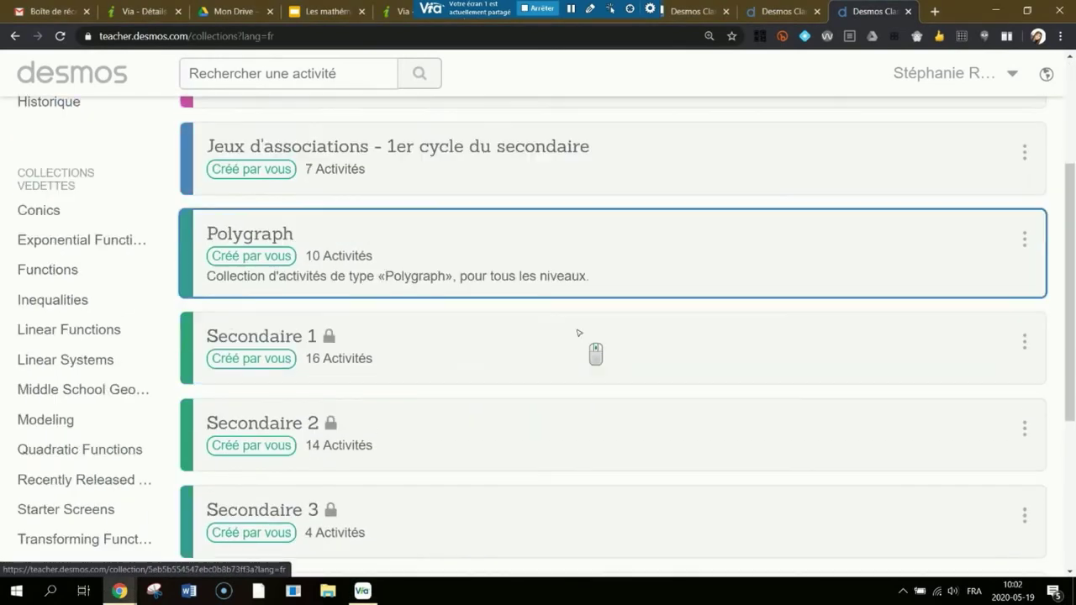
{"action": "scroll", "coordinate": [579, 333], "scroll_direction": "down", "scroll_amount": 3}
{"action": "left_click", "coordinate": [586, 151]}
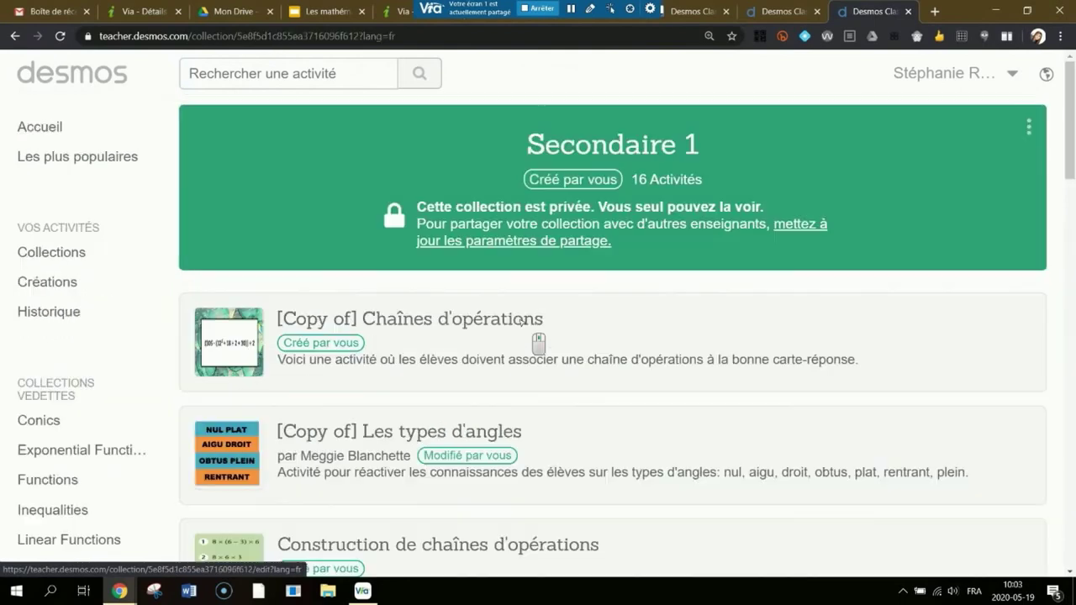
Open the [Copy of] Chaînes d'opérations activity and view its edit, share, copy and delete options without applying any.
{"action": "scroll", "coordinate": [521, 321], "scroll_direction": "down", "scroll_amount": 2}
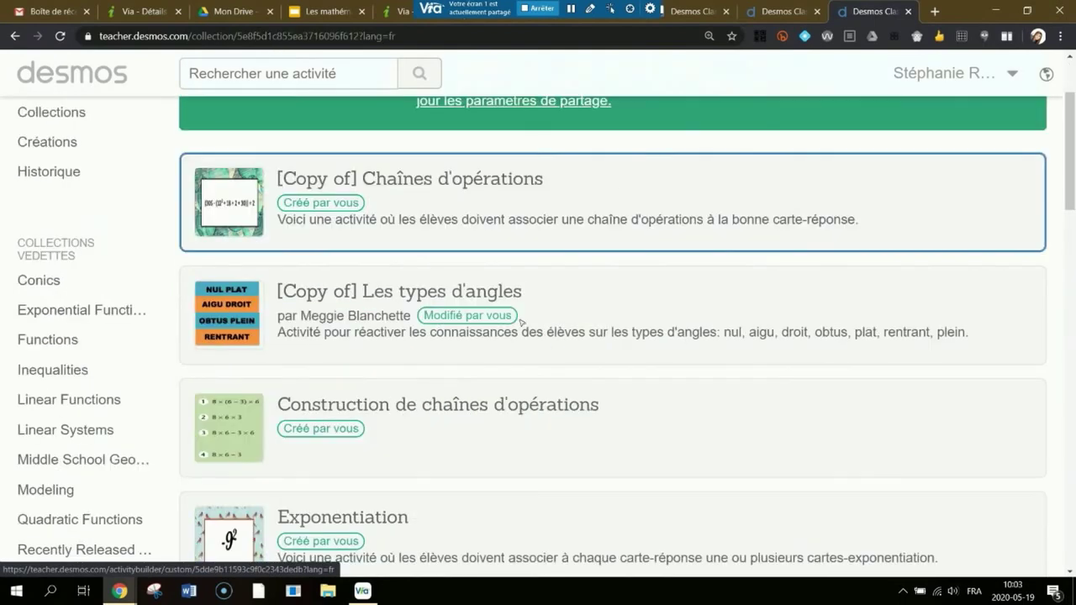
{"action": "left_click", "coordinate": [515, 187]}
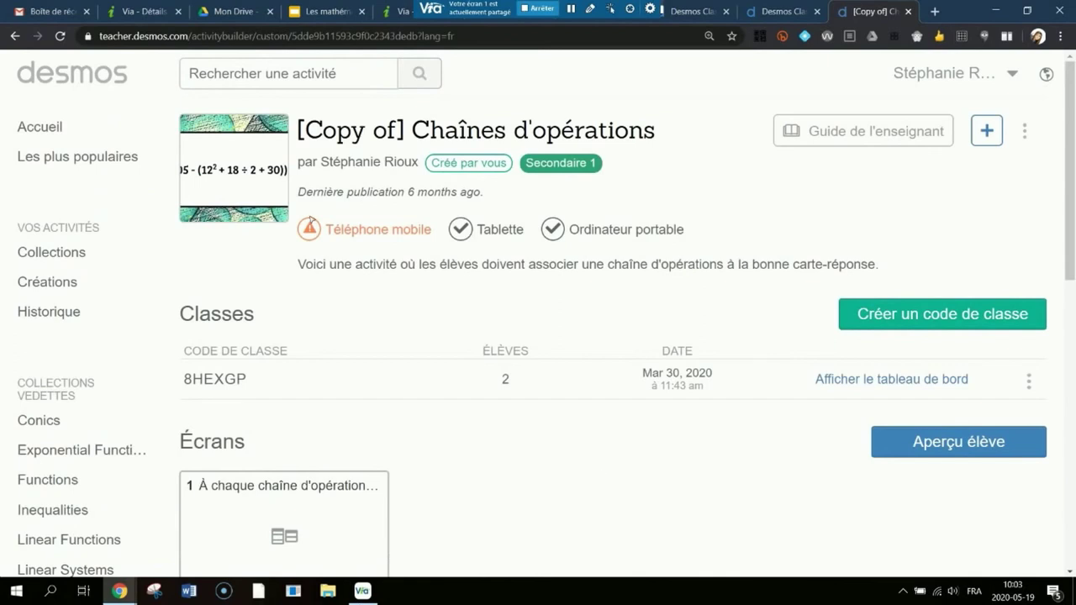
{"action": "left_click", "coordinate": [1024, 133]}
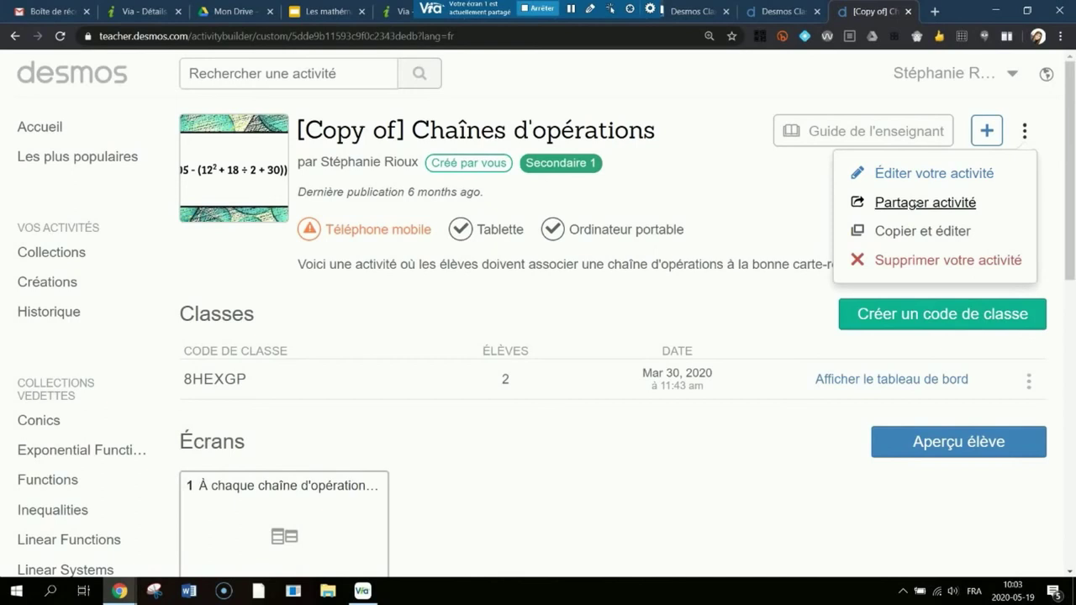
{"action": "left_click", "coordinate": [793, 195]}
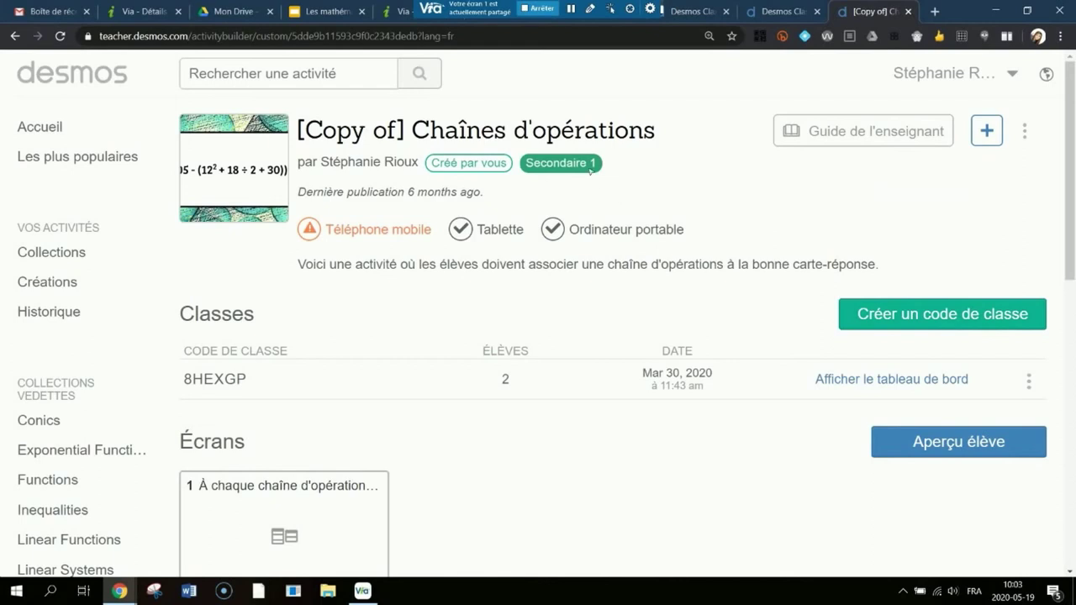
Create a new Polygraph among your custom activities, title it Test and start building it.
{"action": "left_click", "coordinate": [42, 124]}
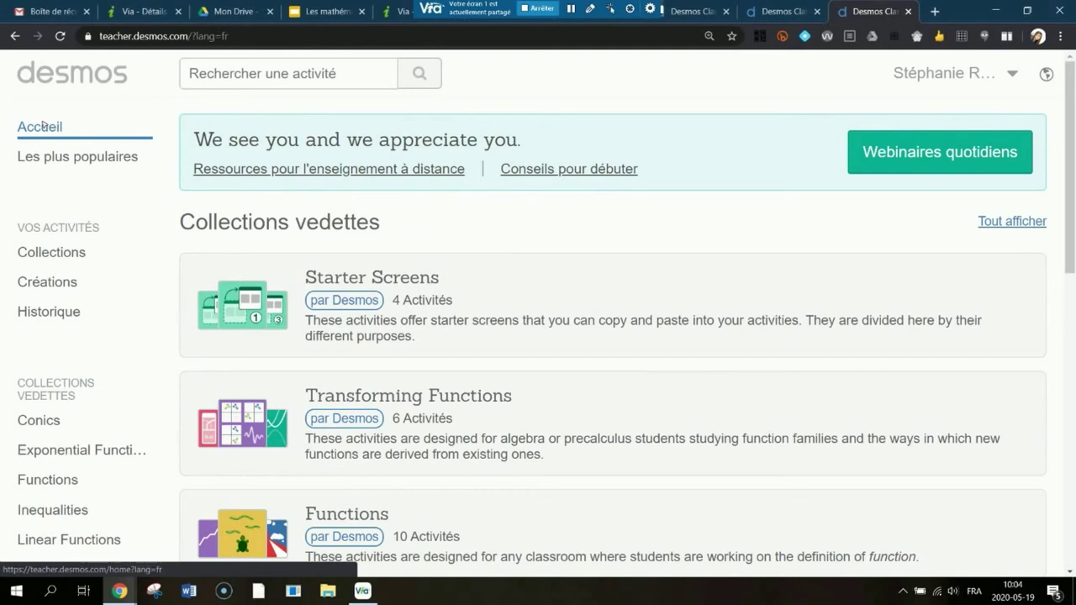
{"action": "left_click", "coordinate": [48, 285]}
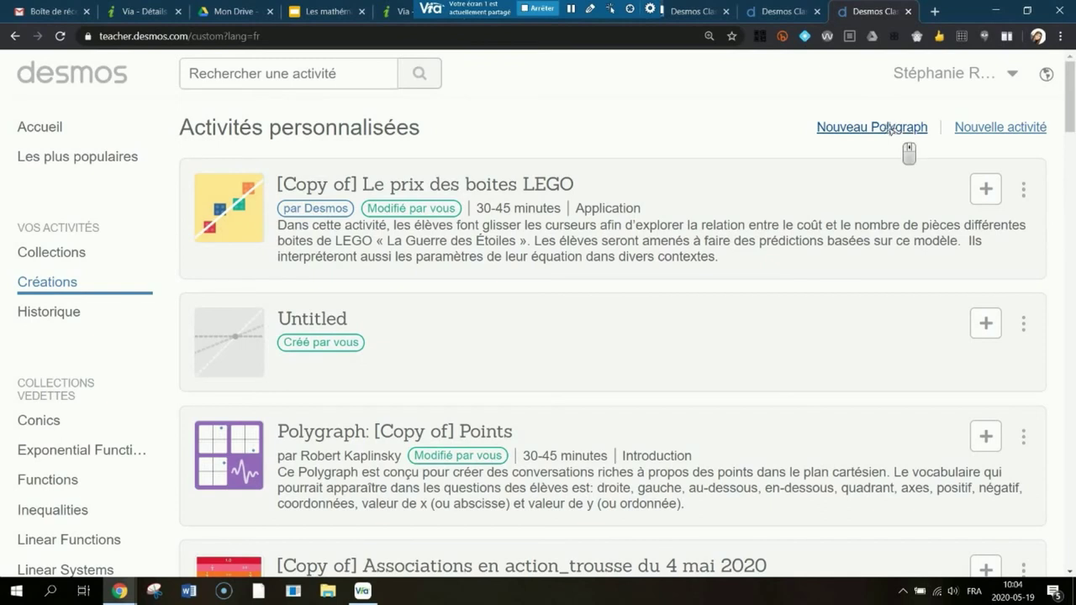
{"action": "left_click", "coordinate": [891, 129]}
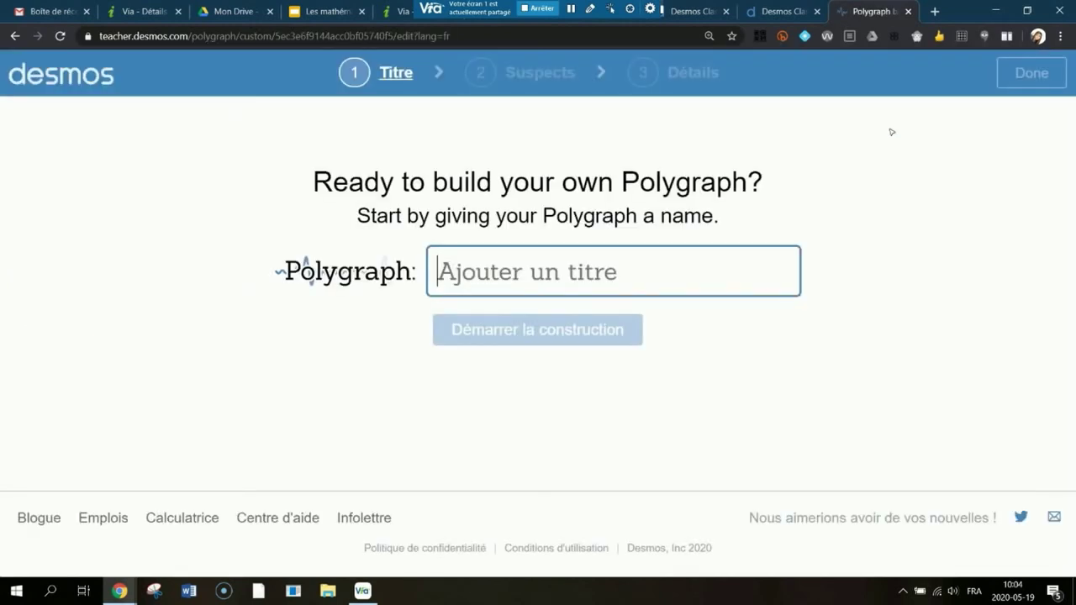
{"action": "type", "text": "Test"}
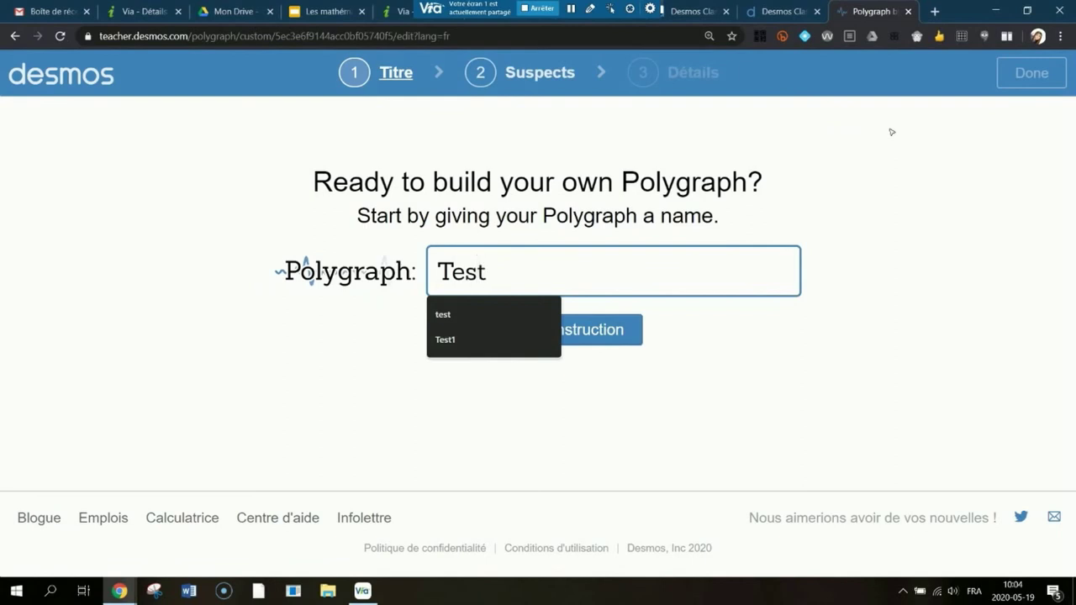
{"action": "key", "text": "Return"}
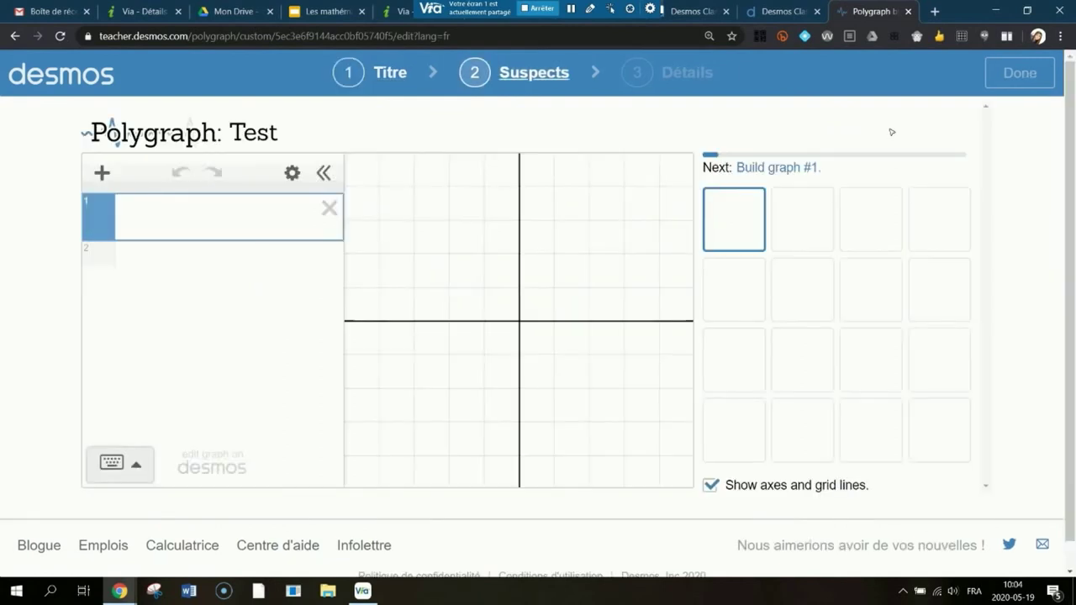
Examine the Polygraph's suspect squares and the item types that can be added, and switch the axes and grid lines off and on again.
{"action": "left_click", "coordinate": [801, 233]}
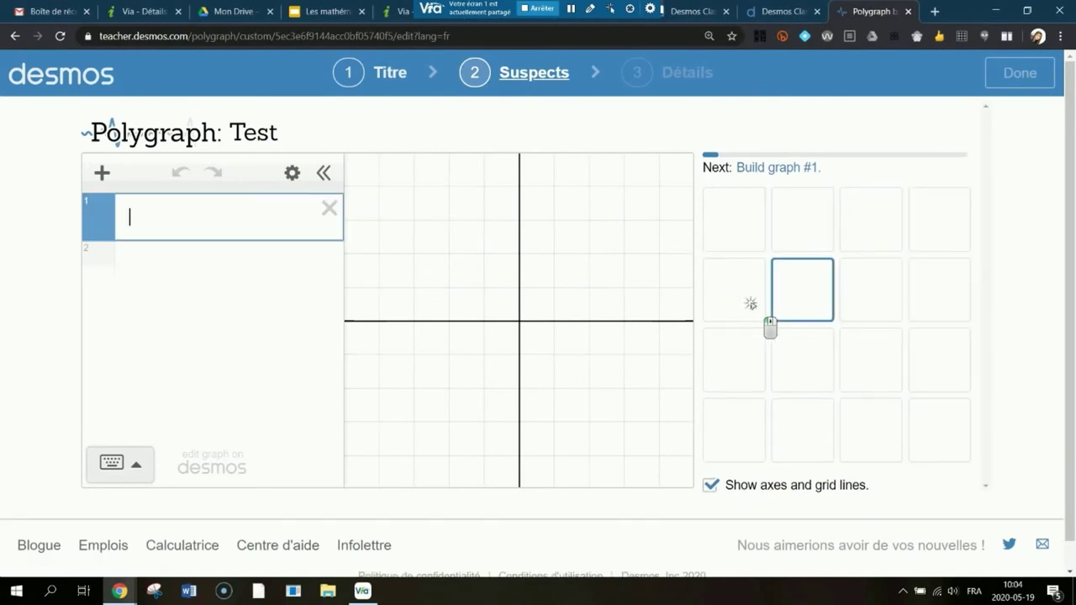
{"action": "left_click", "coordinate": [748, 207]}
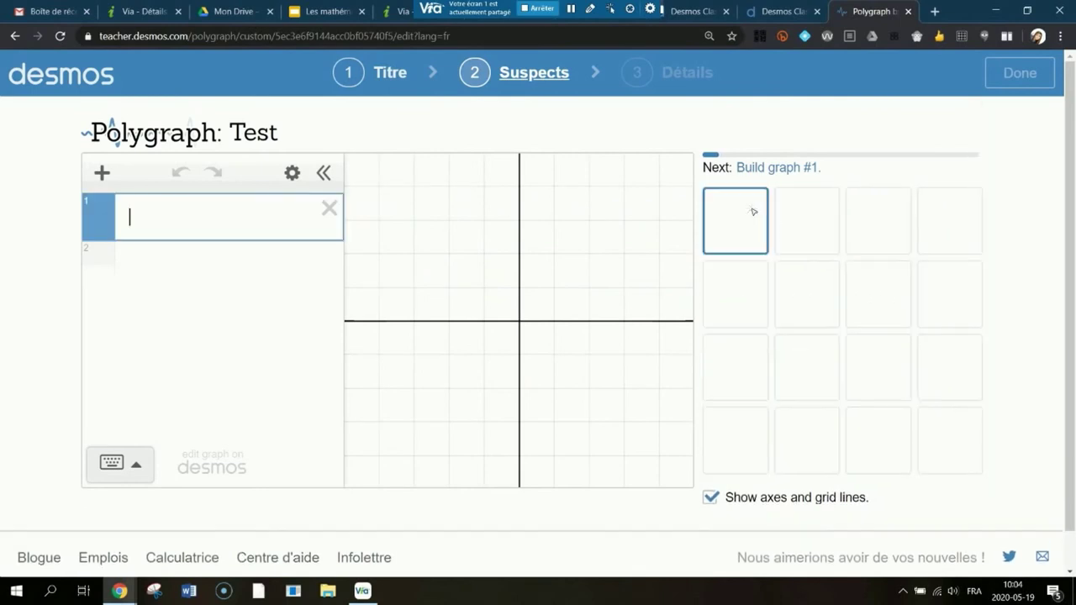
{"action": "left_click", "coordinate": [189, 217]}
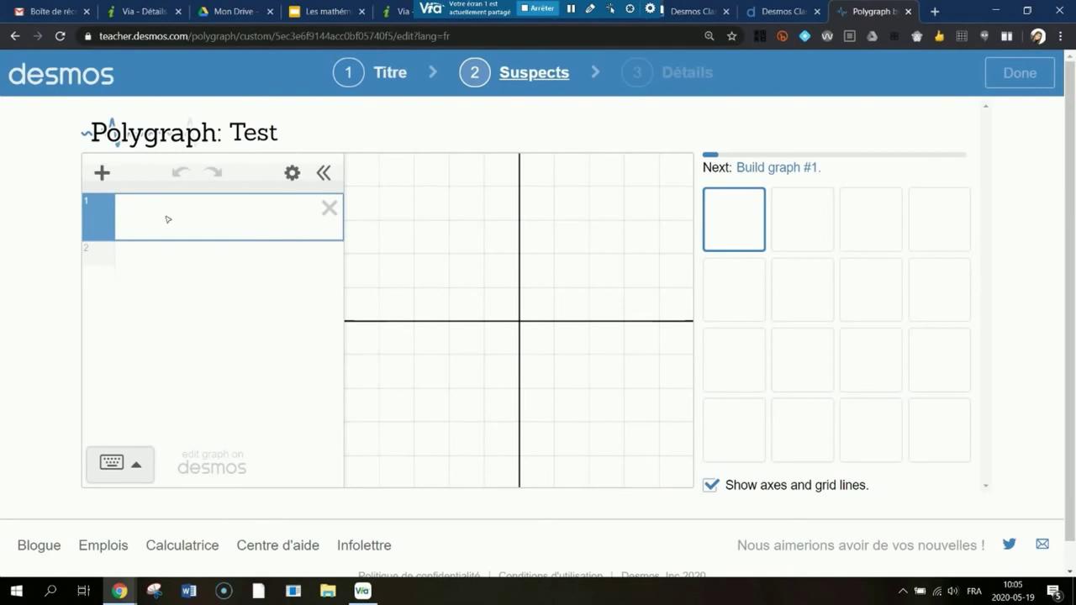
{"action": "left_click", "coordinate": [102, 172]}
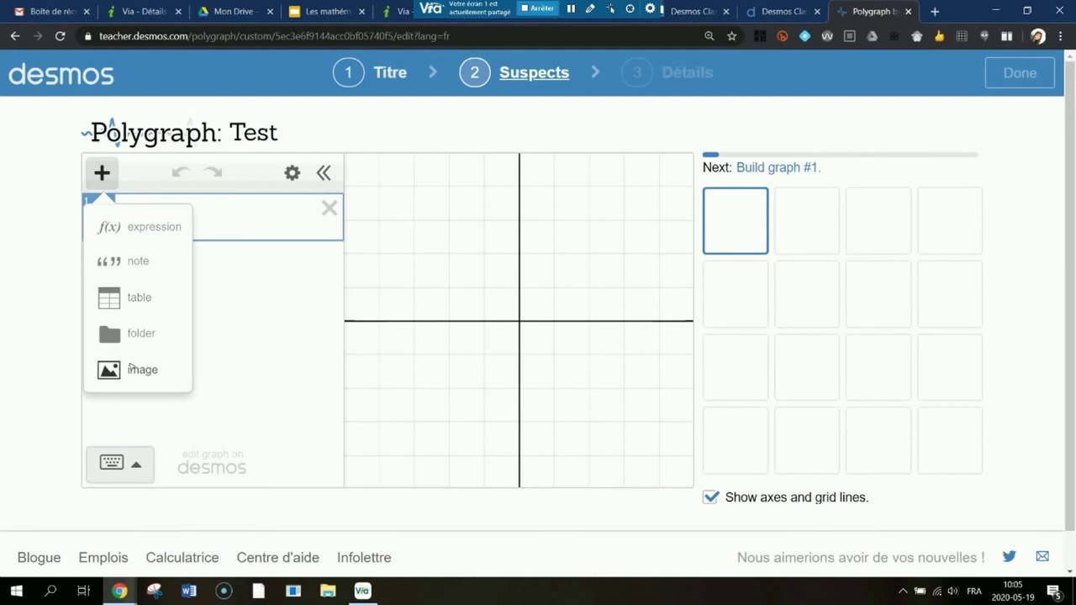
{"action": "left_click", "coordinate": [229, 222]}
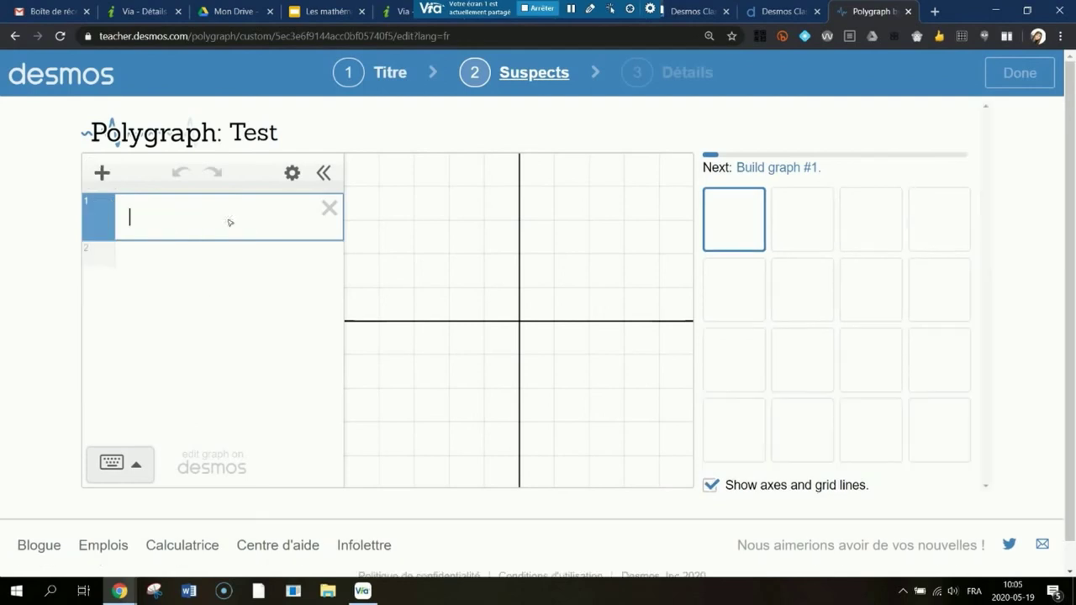
{"action": "left_click", "coordinate": [710, 485]}
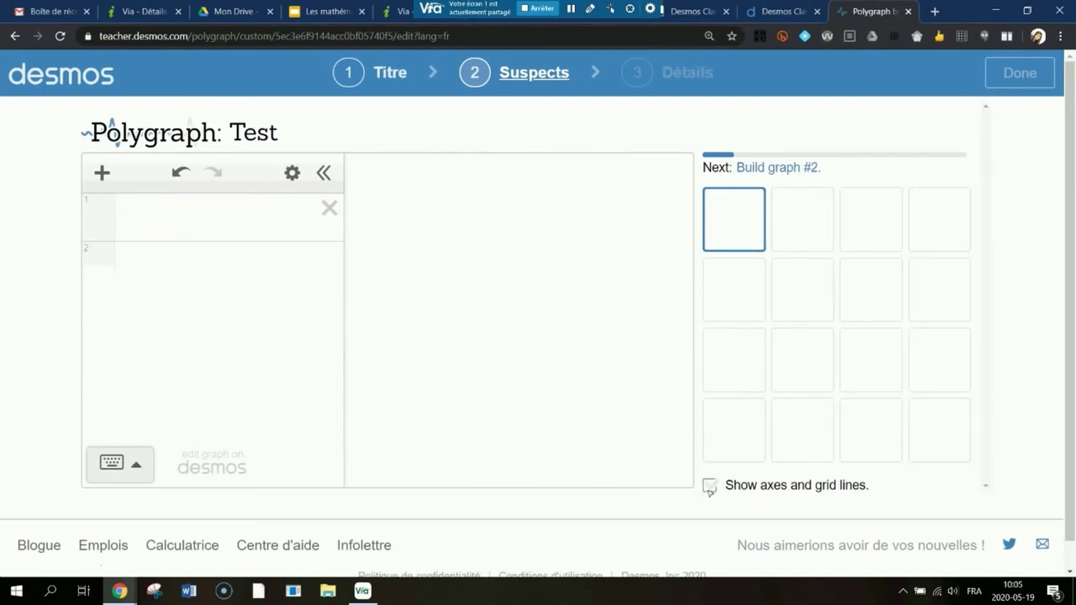
{"action": "left_click", "coordinate": [710, 486]}
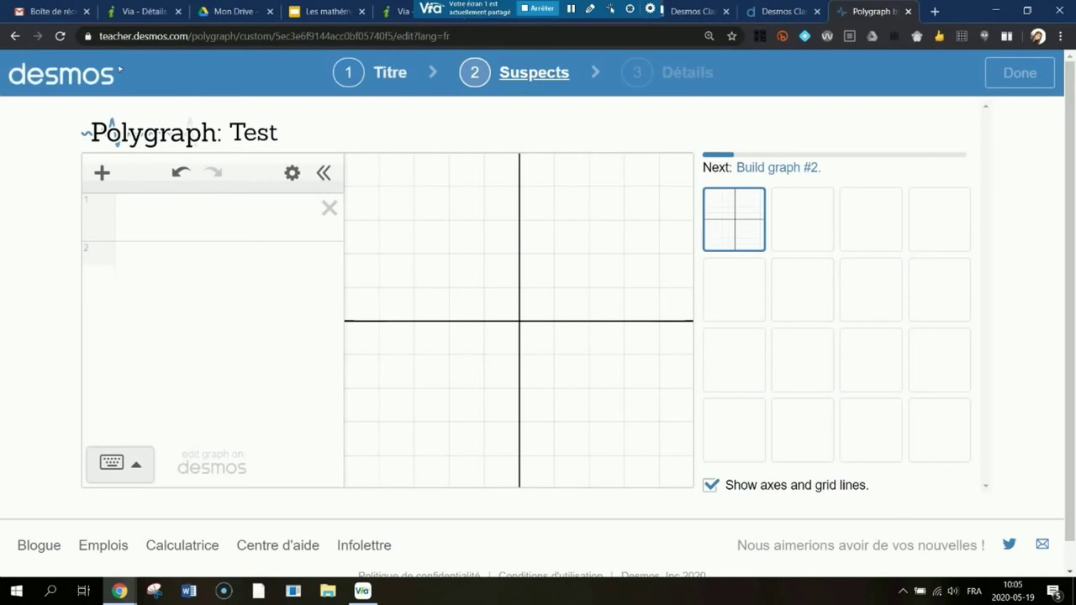
Leave the Polygraph, return to your custom activities and create a new activity titled Test.
{"action": "left_click", "coordinate": [14, 37]}
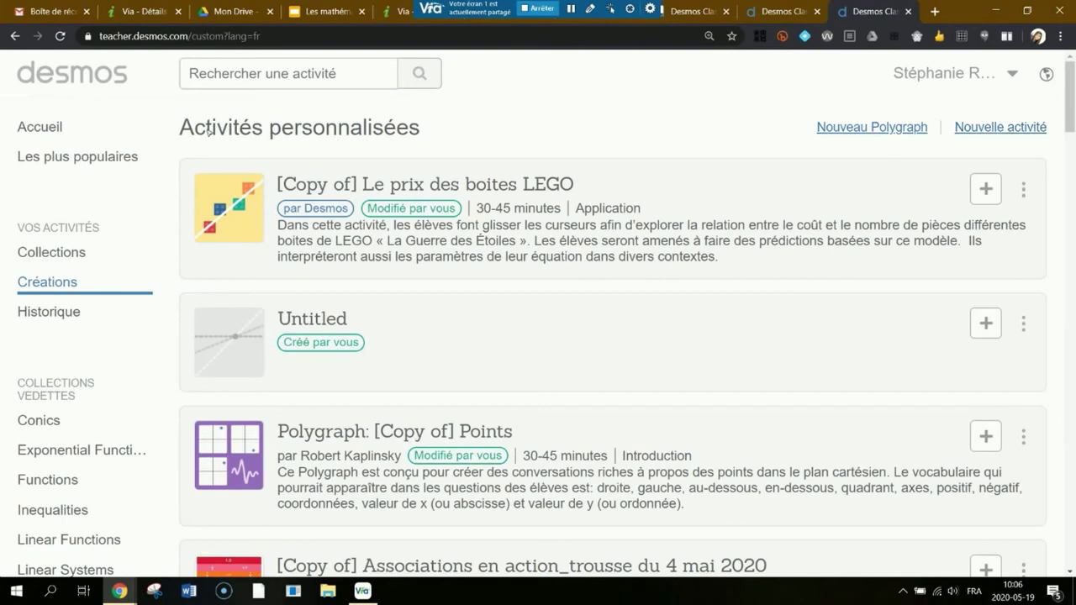
{"action": "left_click", "coordinate": [80, 78]}
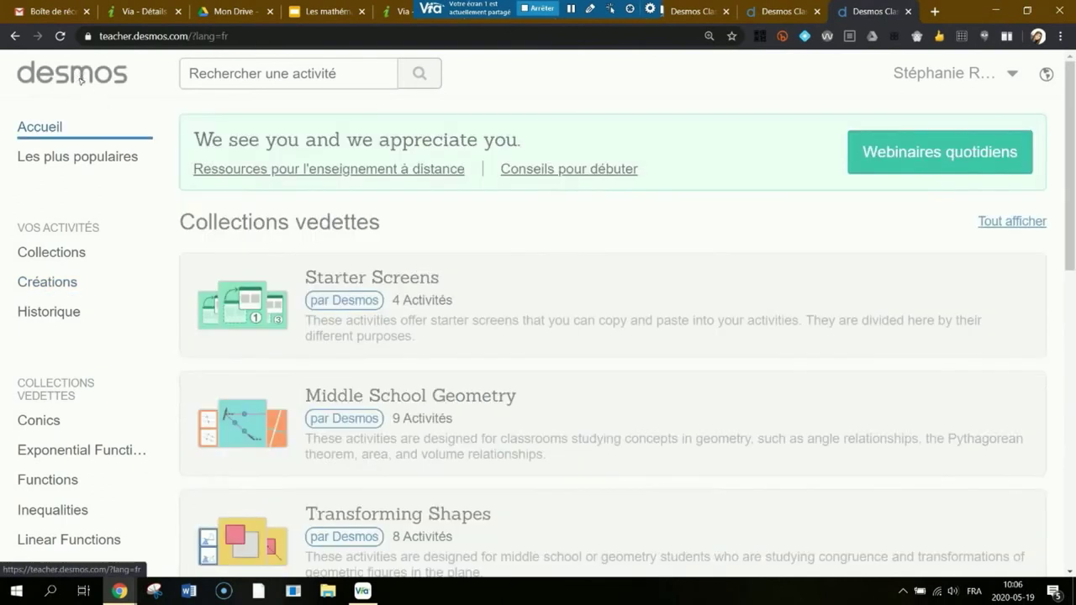
{"action": "left_click", "coordinate": [49, 282]}
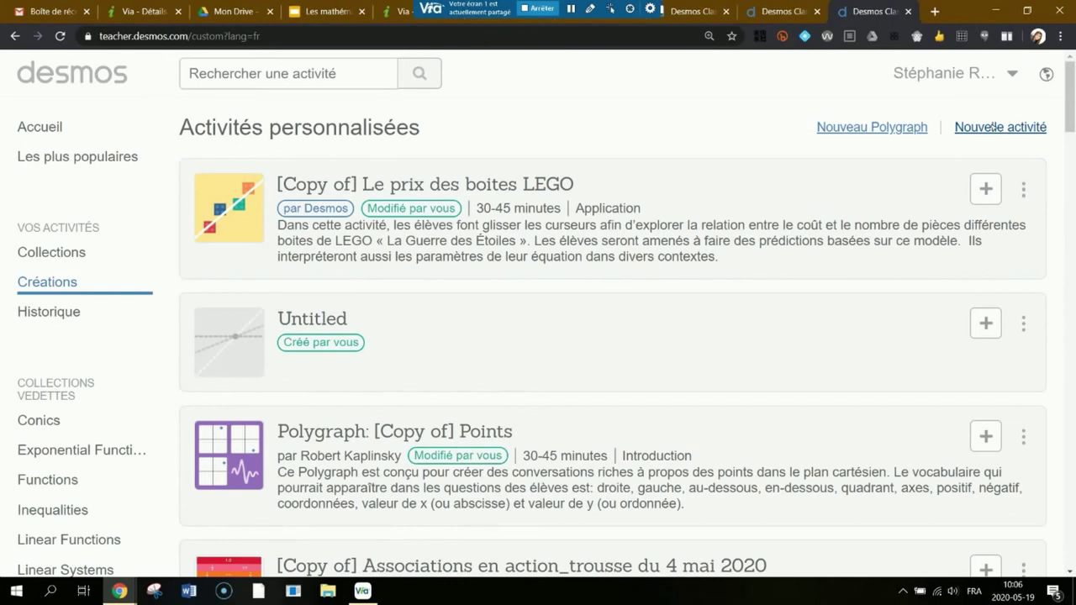
{"action": "left_click", "coordinate": [991, 128]}
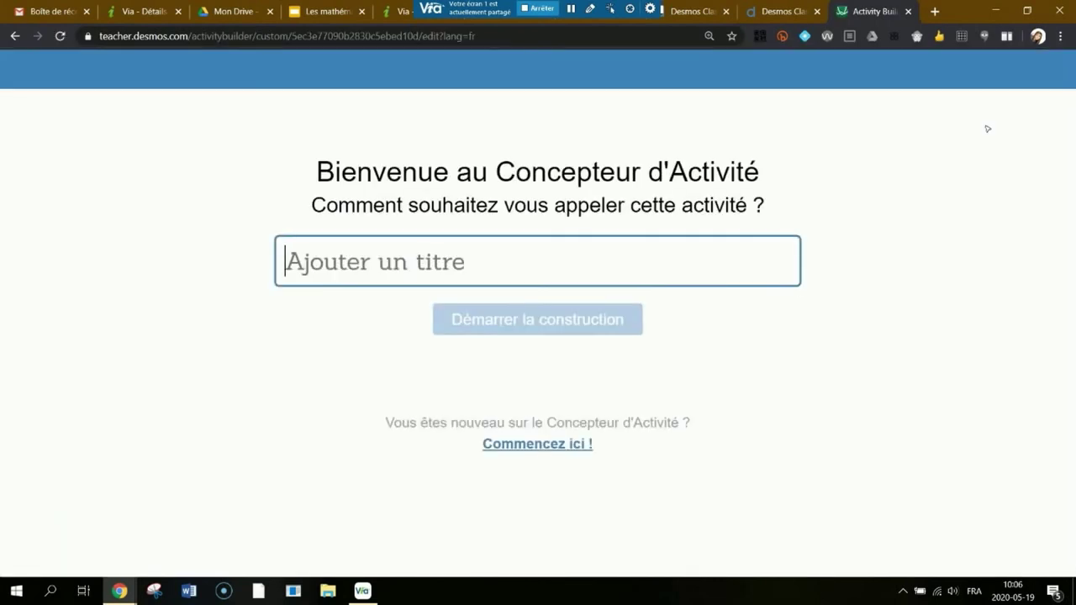
{"action": "type", "text": "Test"}
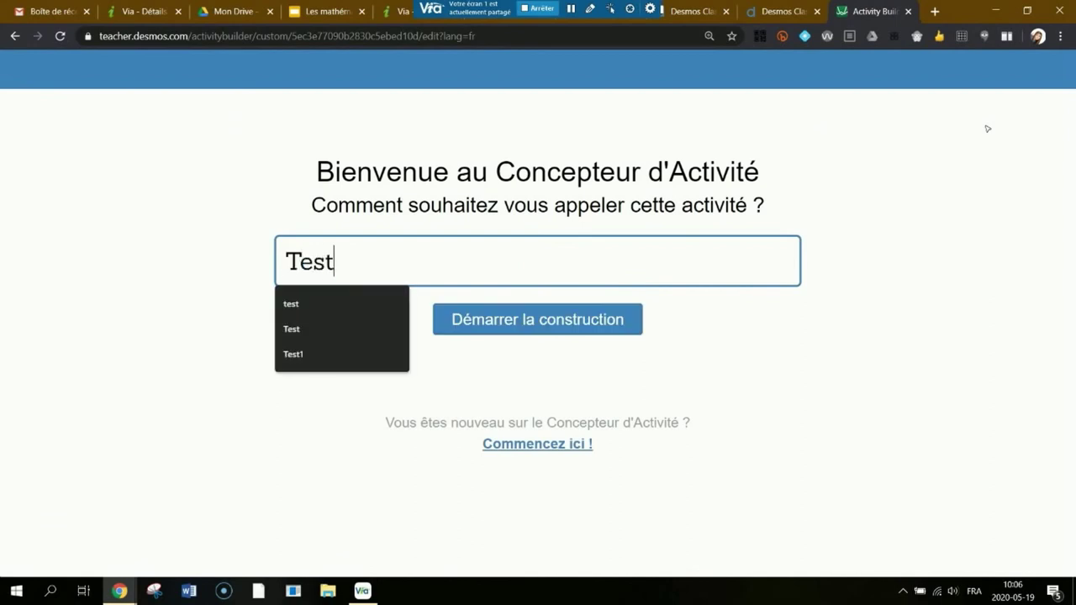
{"action": "key", "text": "Return"}
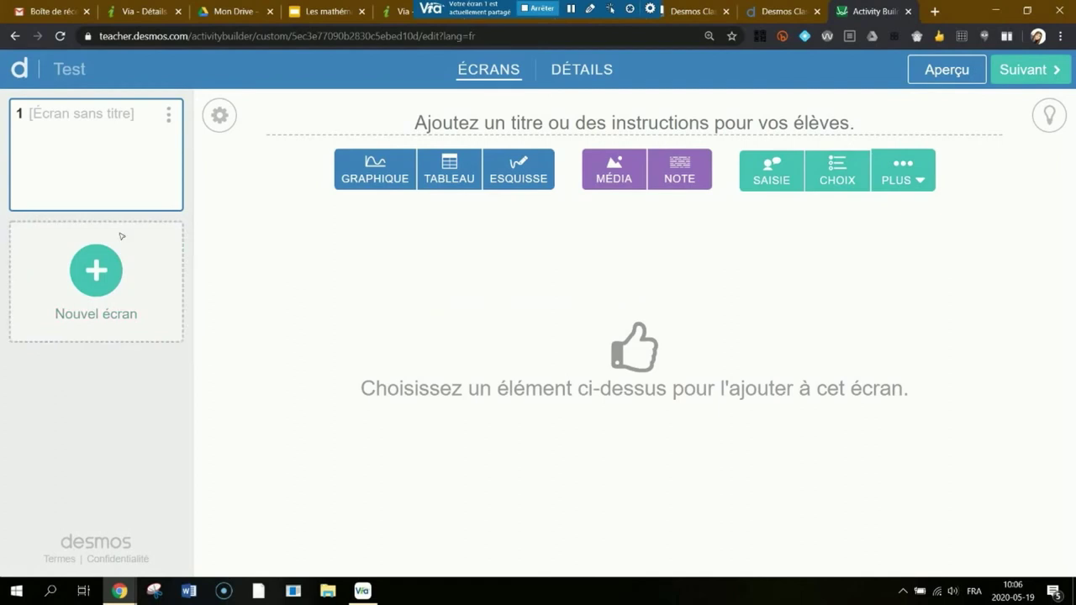
Add three new screens to the Test activity, look through all four and return to screen 1.
{"action": "left_click", "coordinate": [102, 274]}
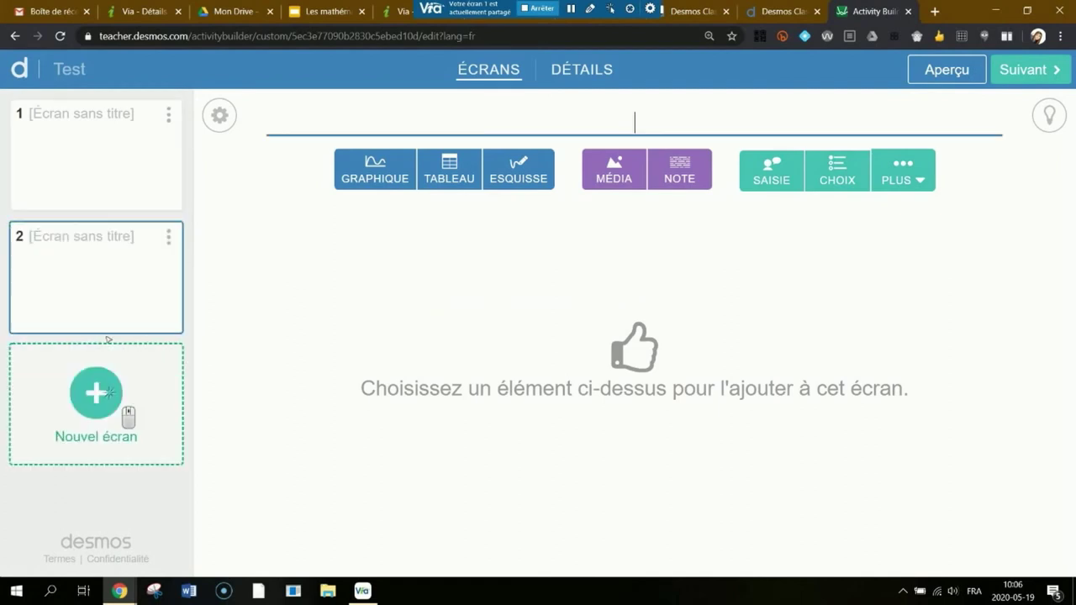
{"action": "left_click", "coordinate": [108, 393]}
{"action": "left_click", "coordinate": [36, 542]}
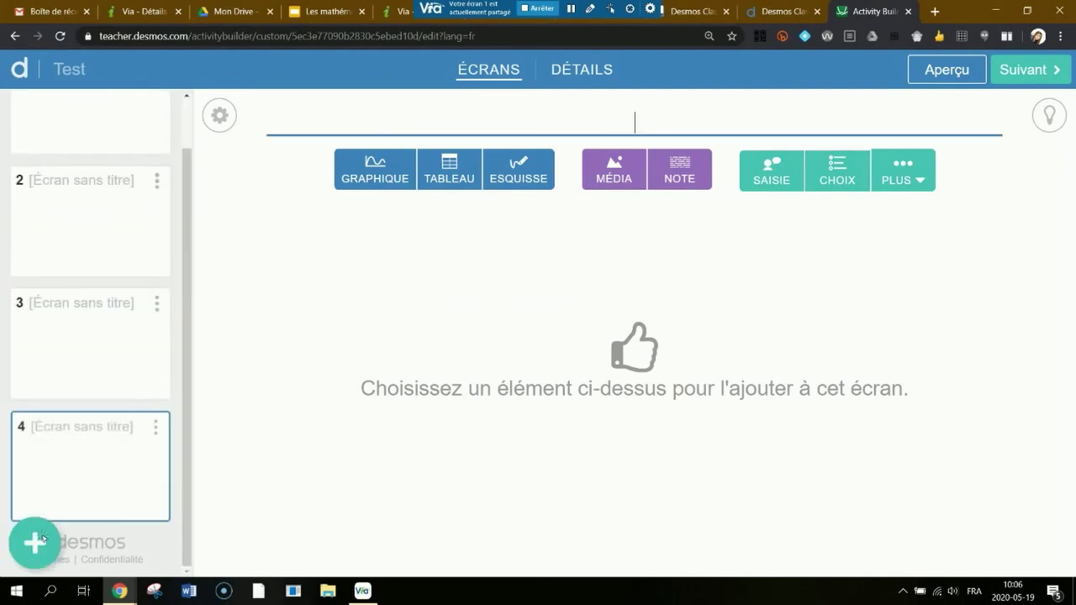
{"action": "left_click", "coordinate": [98, 118]}
{"action": "left_click", "coordinate": [98, 295]}
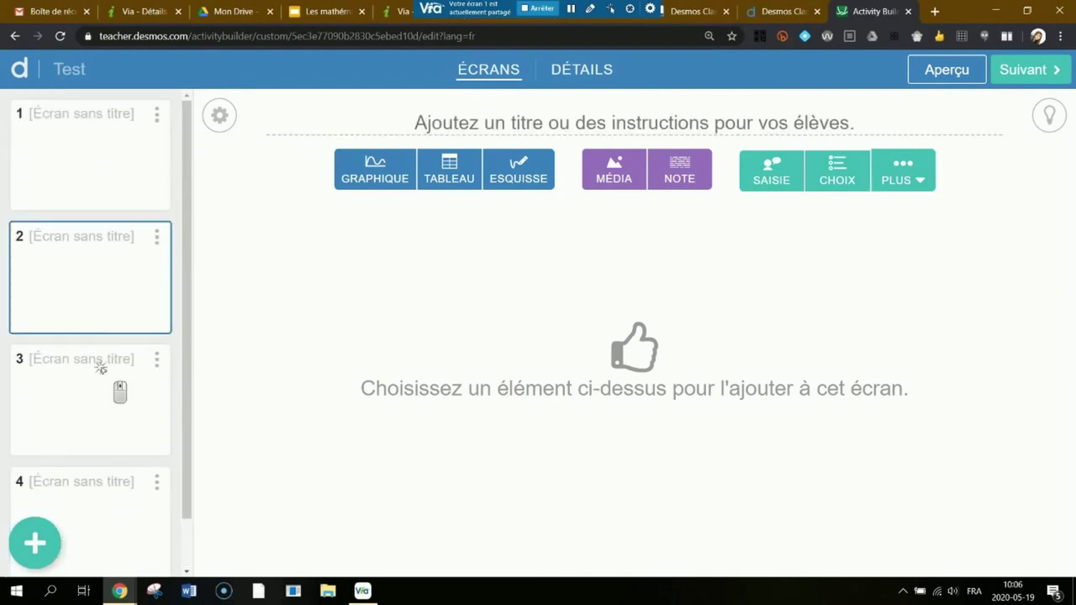
{"action": "left_click", "coordinate": [96, 355]}
{"action": "left_click", "coordinate": [87, 480]}
{"action": "scroll", "coordinate": [109, 176], "scroll_direction": "up", "scroll_amount": 1}
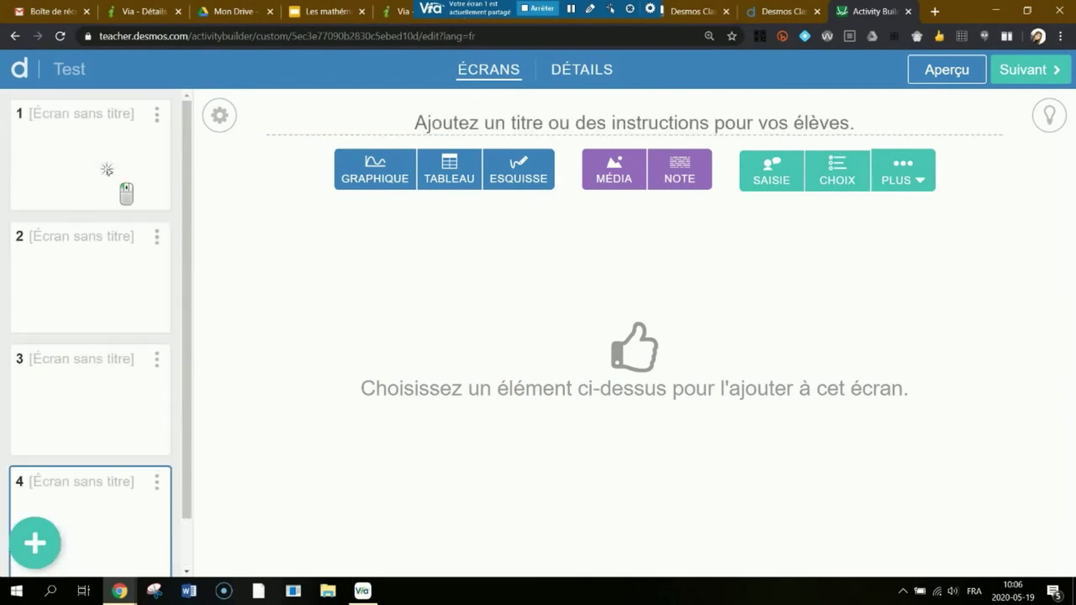
{"action": "left_click", "coordinate": [106, 166]}
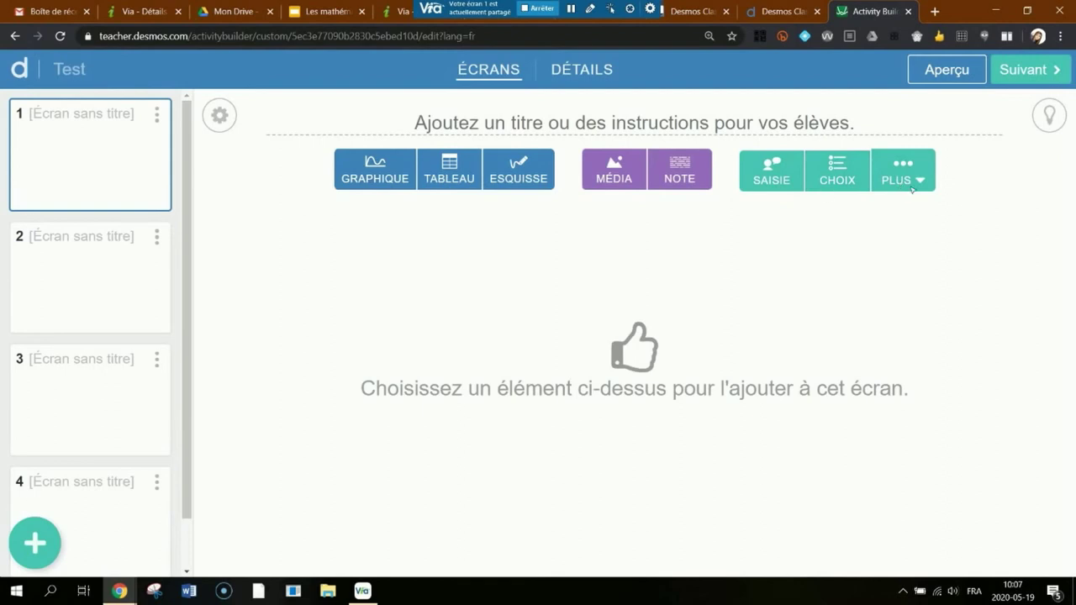
Add a Card Sort with a text card, an image card and a graph card to screen 1, and remove the Card Sort.
{"action": "left_click", "coordinate": [901, 176]}
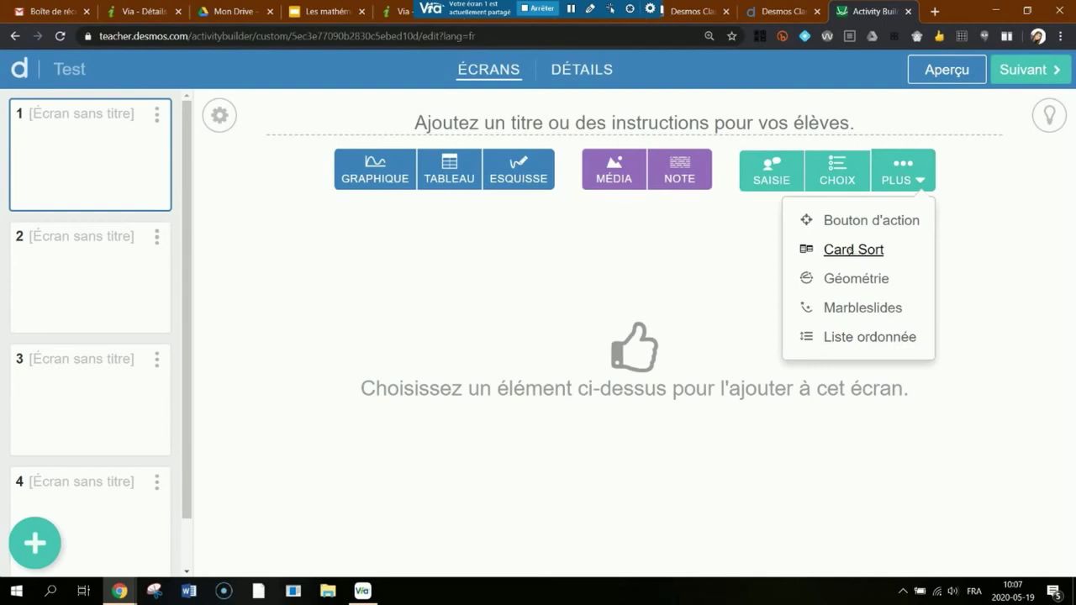
{"action": "left_click", "coordinate": [851, 250]}
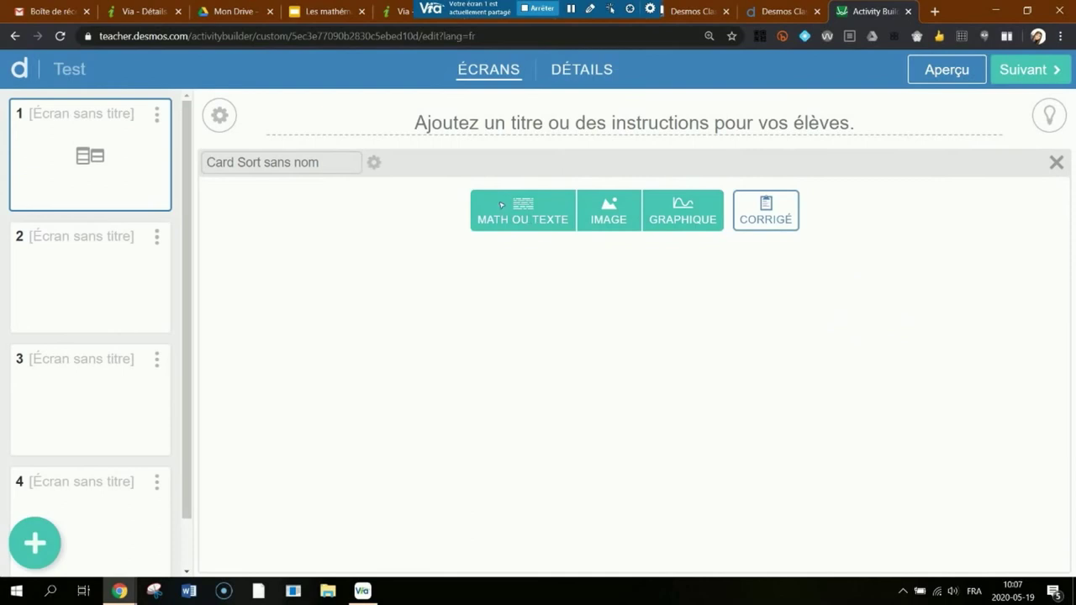
{"action": "left_click", "coordinate": [542, 223]}
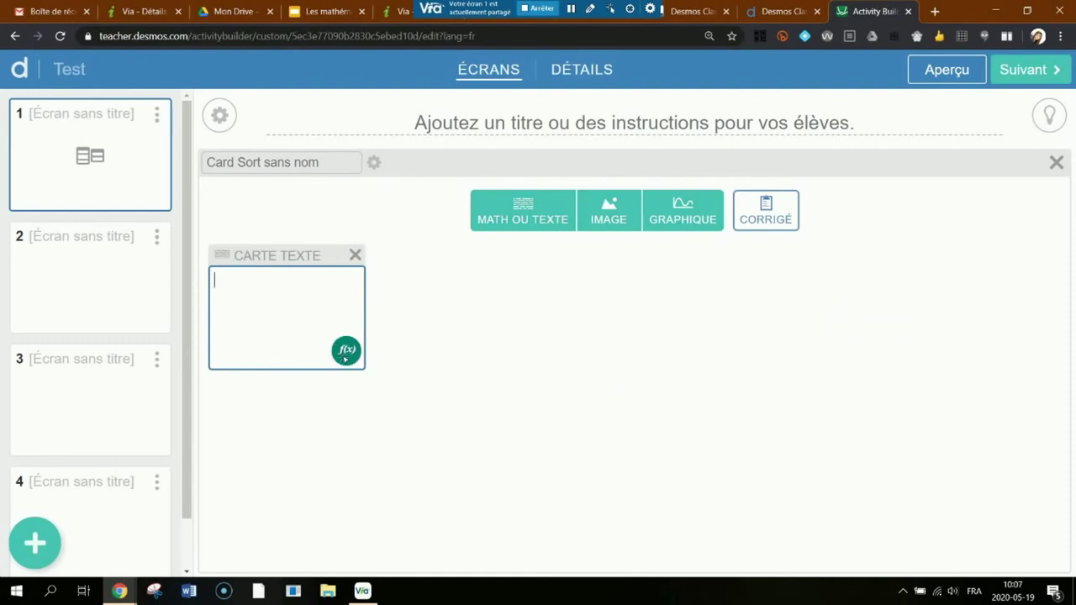
{"action": "left_click", "coordinate": [604, 206]}
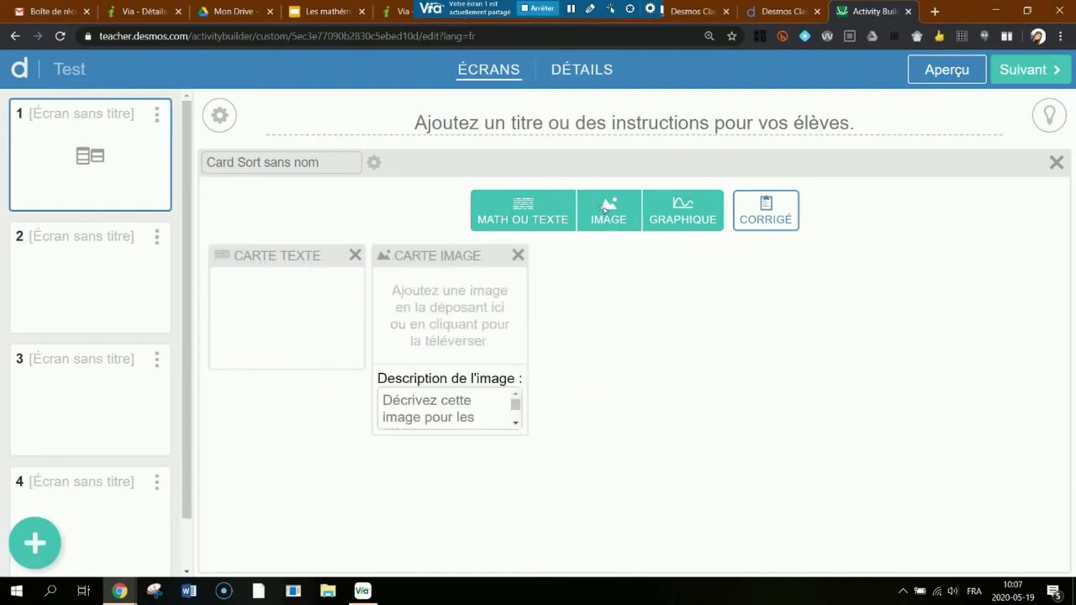
{"action": "left_click", "coordinate": [688, 207]}
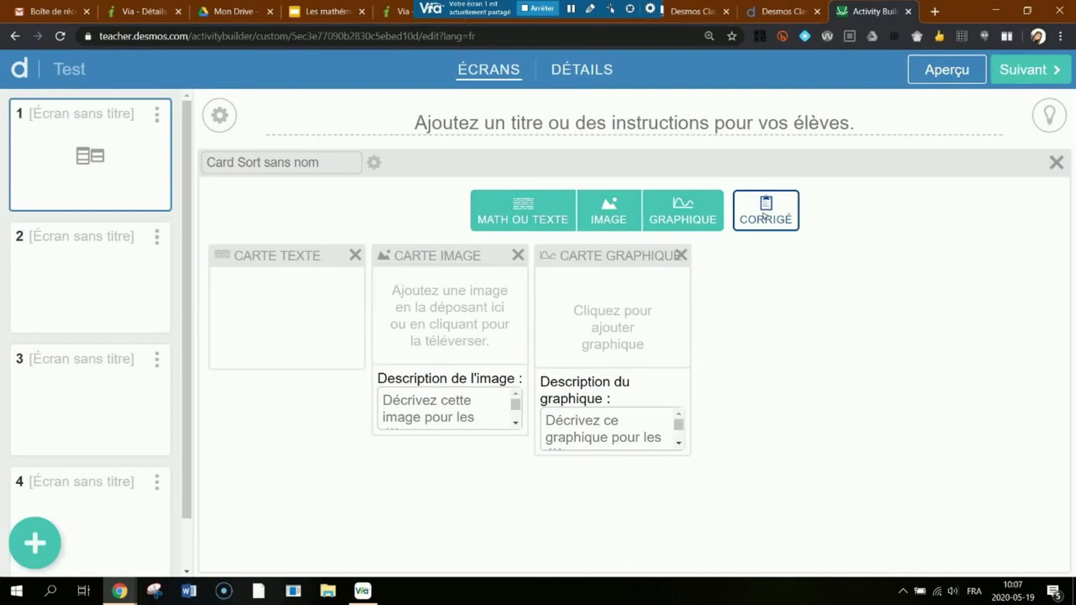
{"action": "left_click", "coordinate": [1057, 160]}
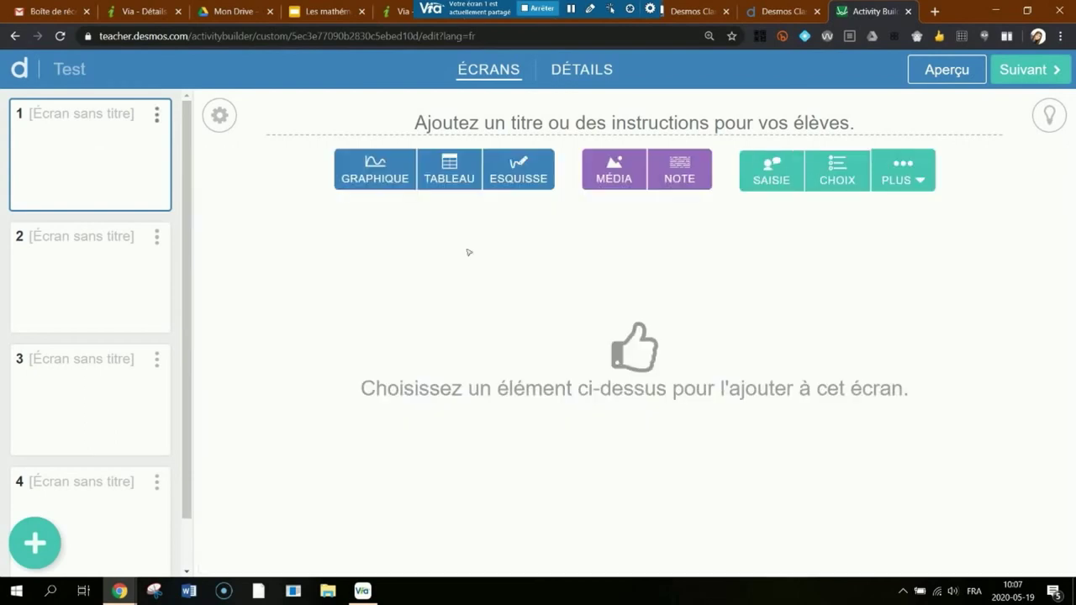
Leave the activity, return to your custom activities and create another new activity titled TEST.
{"action": "left_click", "coordinate": [17, 65]}
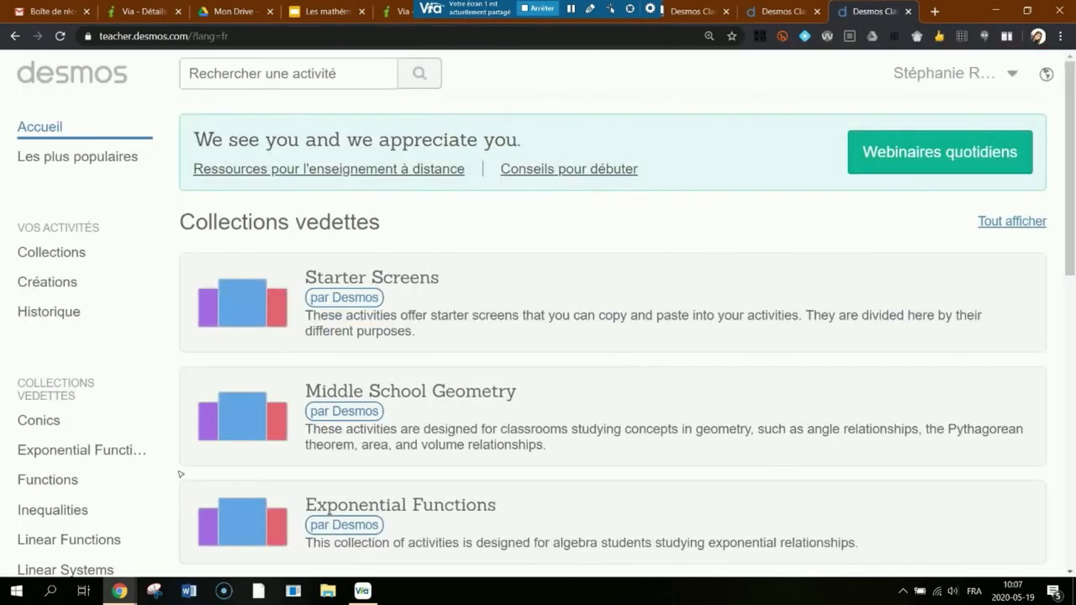
{"action": "left_click", "coordinate": [49, 283]}
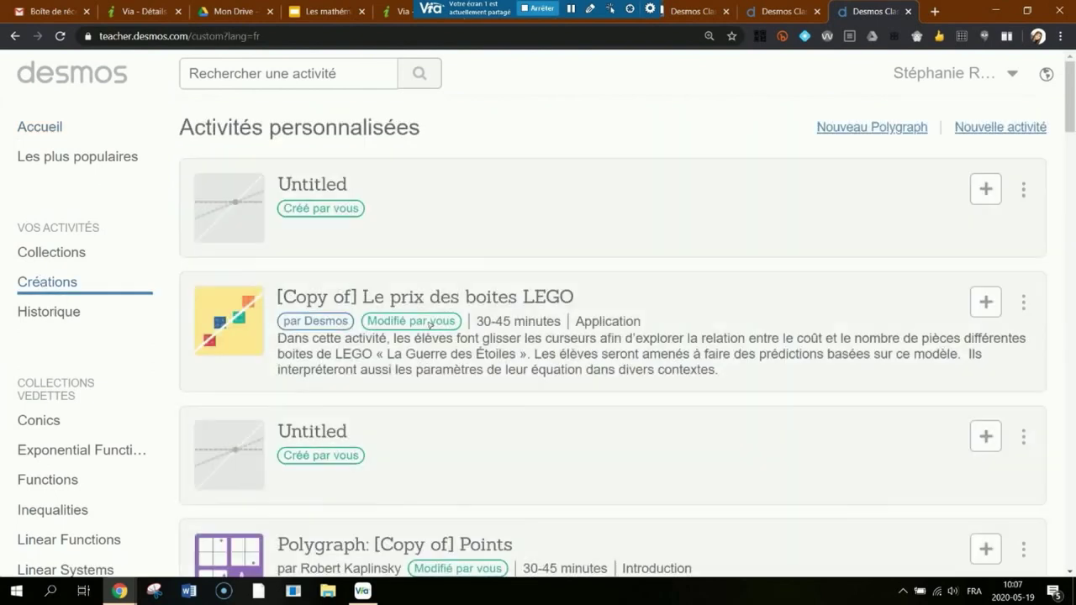
{"action": "left_click", "coordinate": [1000, 127]}
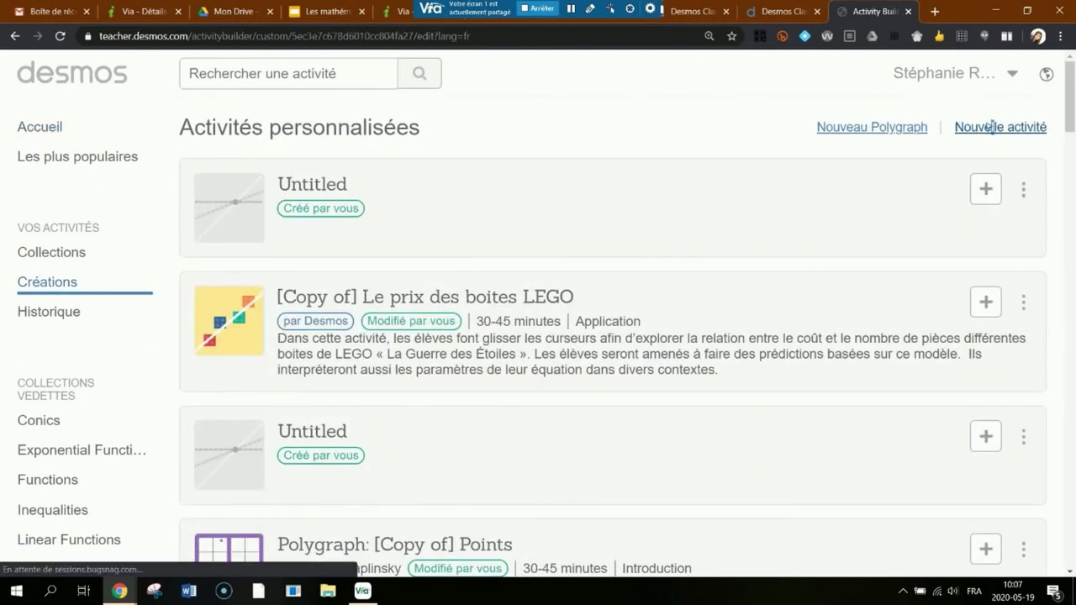
{"action": "type", "text": "TEst"}
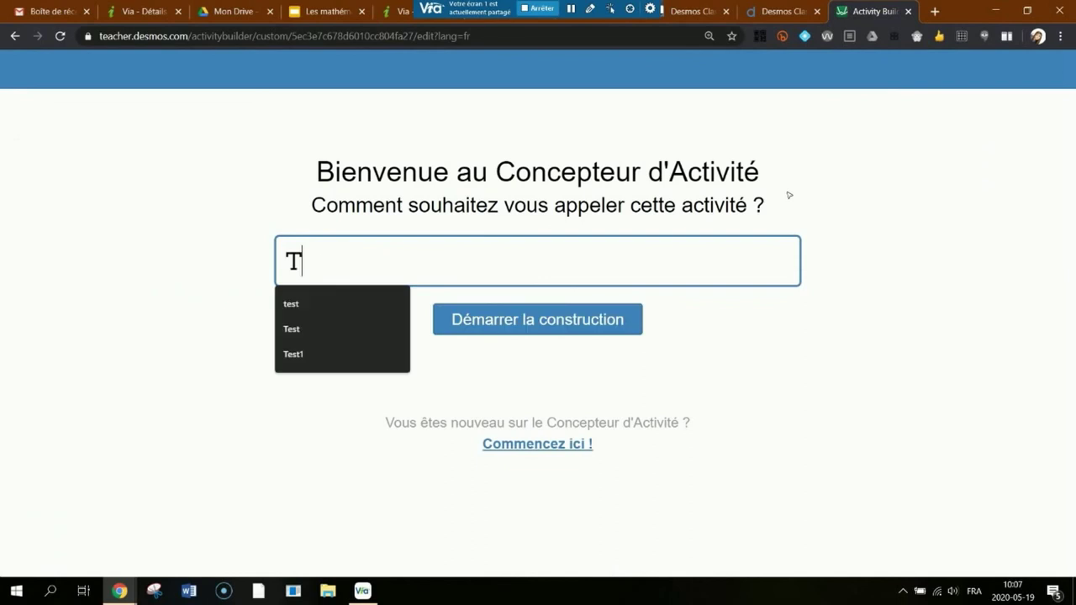
{"action": "key", "text": "BackSpace"}
{"action": "key", "text": "BackSpace"}
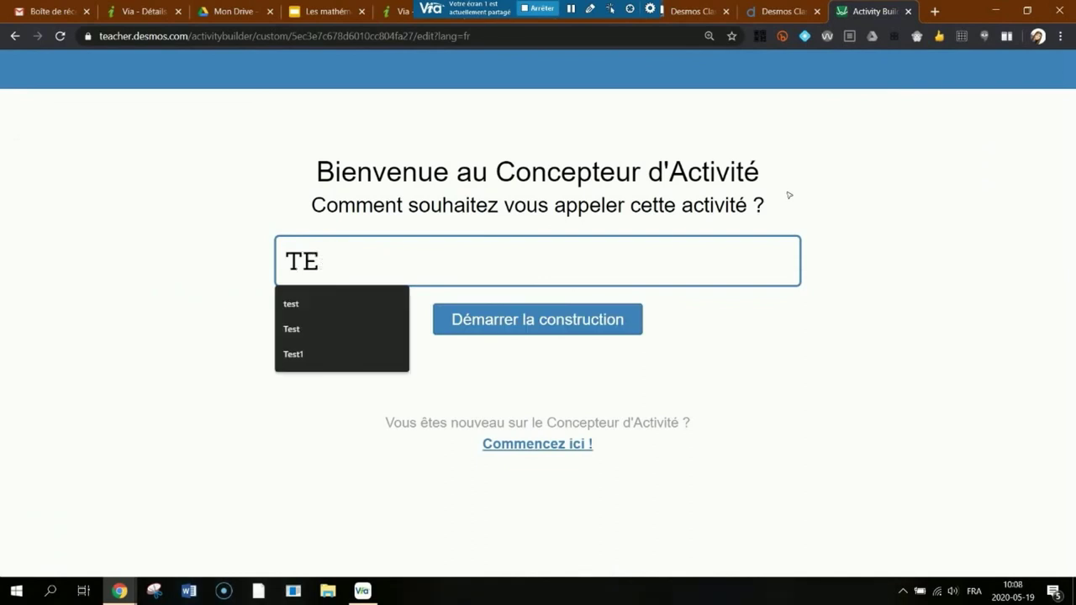
{"action": "type", "text": "ST"}
{"action": "key", "text": "Return"}
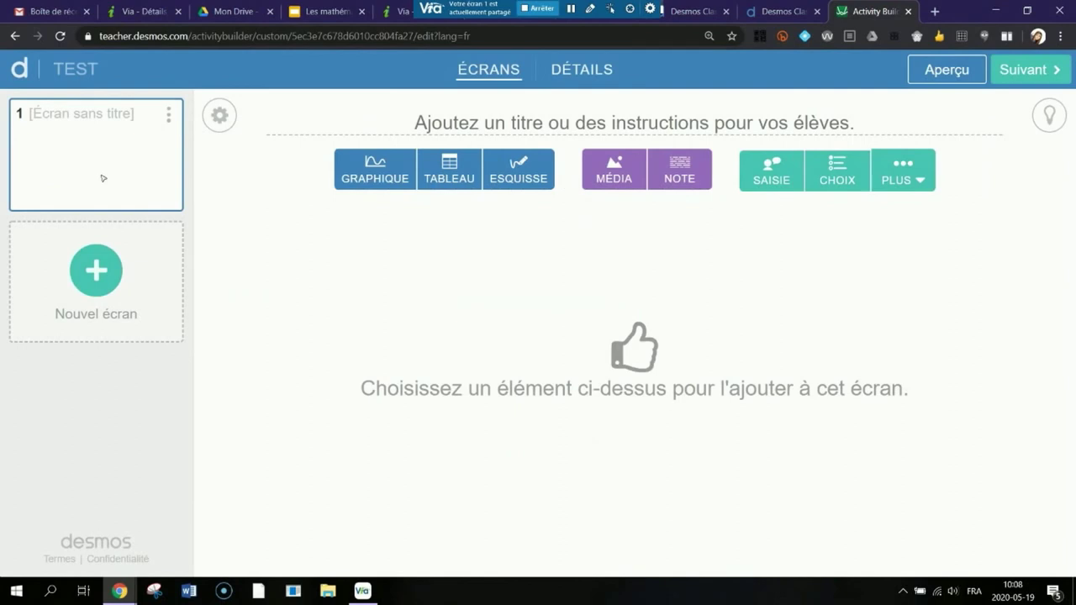
View the additional component types for screen 1, and add a graph component and remove it again.
{"action": "left_click", "coordinate": [918, 187]}
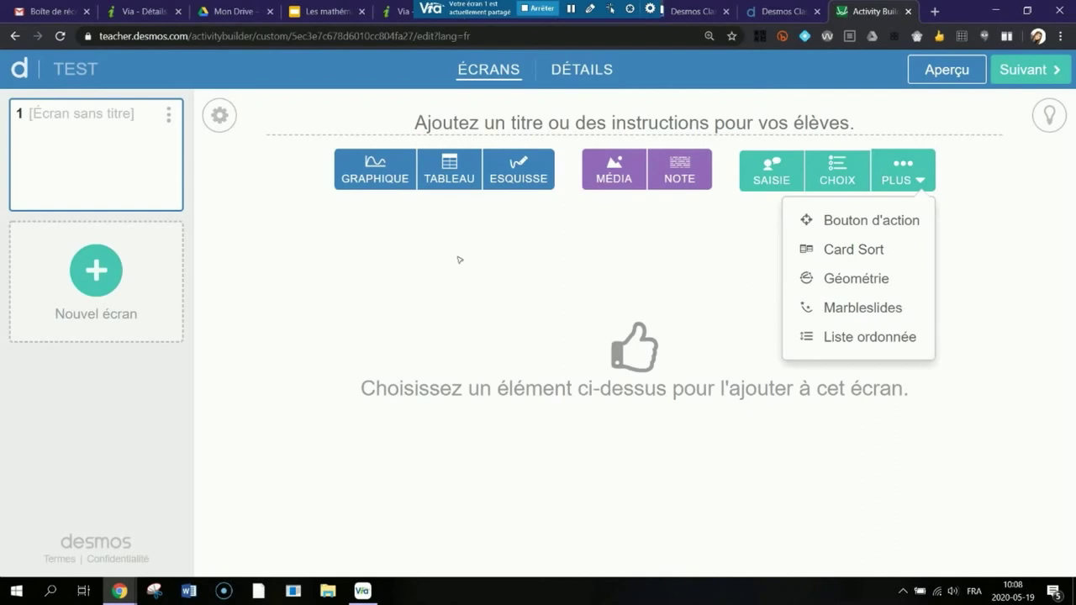
{"action": "left_click", "coordinate": [518, 274]}
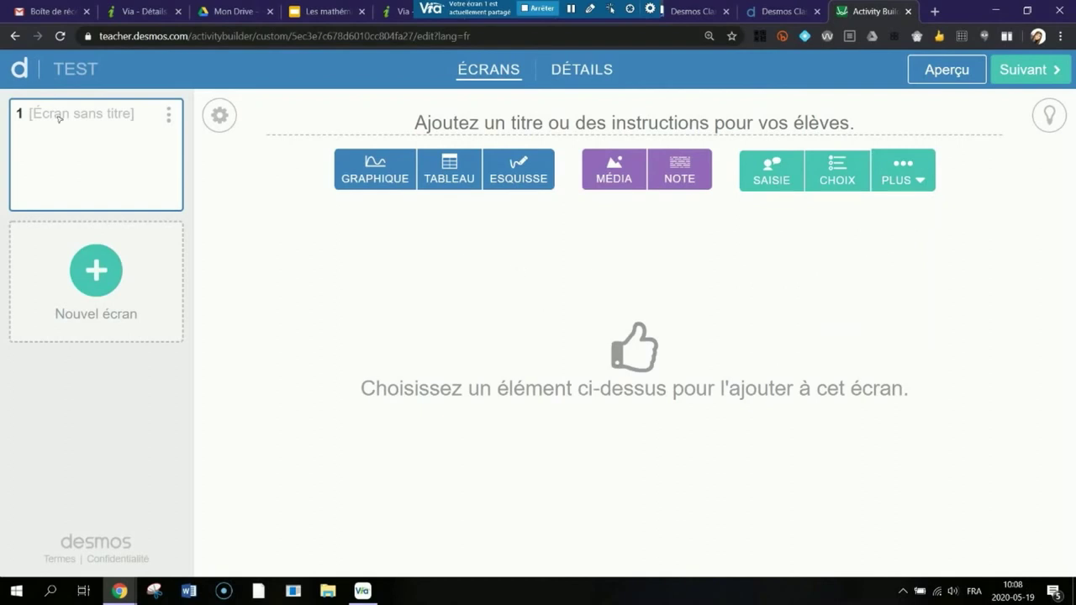
{"action": "left_click", "coordinate": [375, 172]}
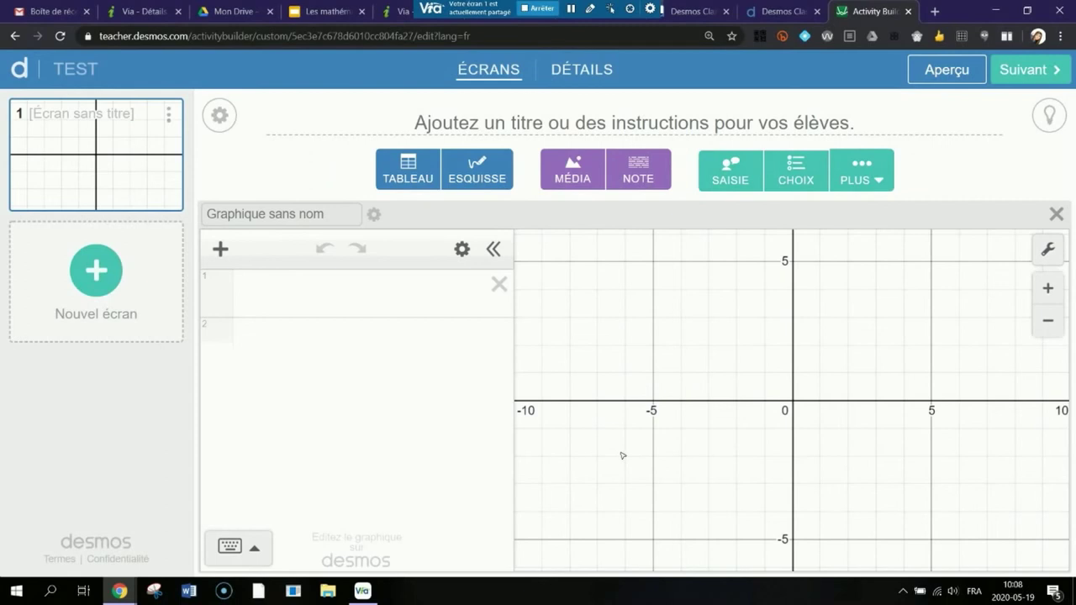
{"action": "left_click", "coordinate": [1057, 214]}
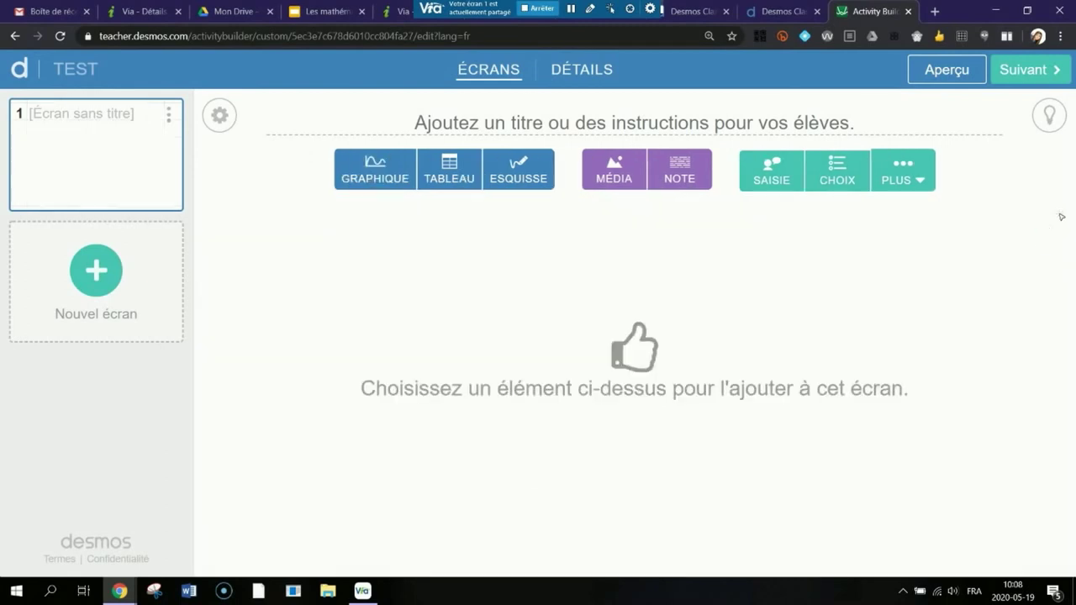
Add a sketch, a note and a text input to screen 1 and remove all three components.
{"action": "left_click", "coordinate": [538, 178]}
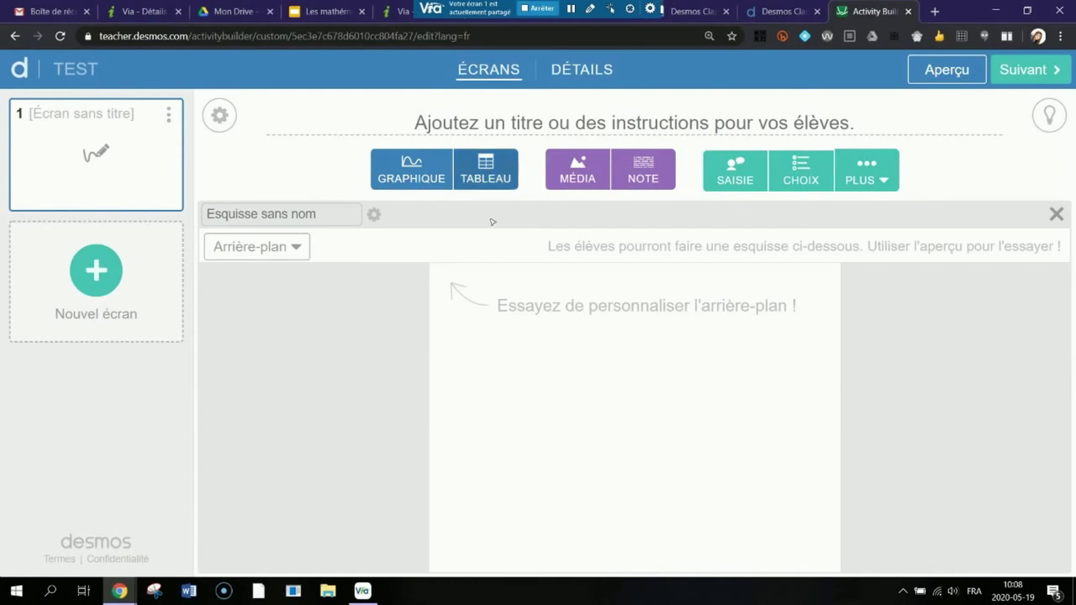
{"action": "left_click", "coordinate": [634, 175]}
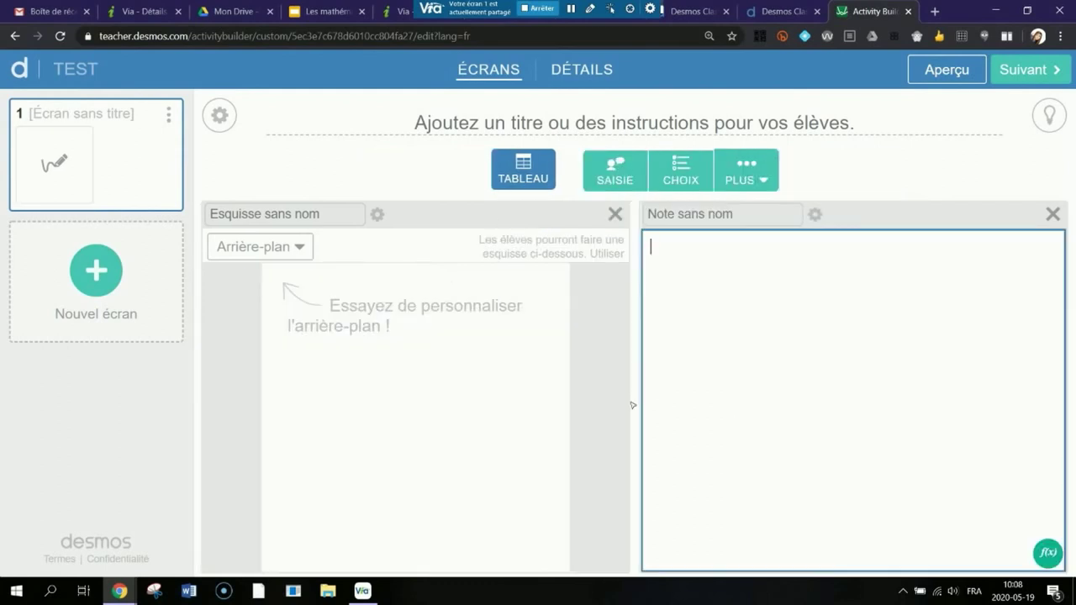
{"action": "left_click", "coordinate": [622, 168]}
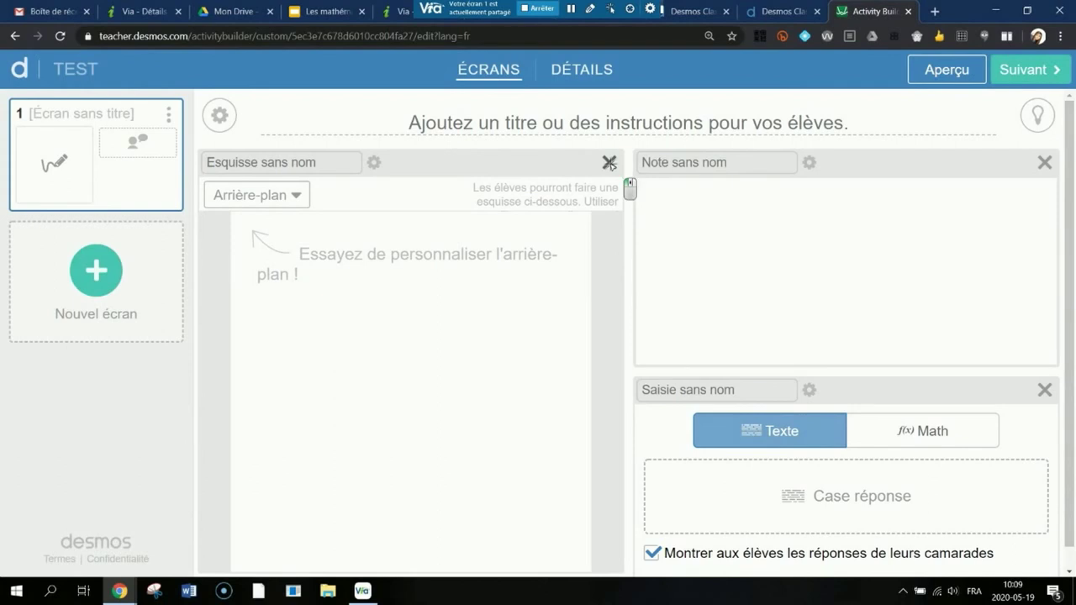
{"action": "left_click", "coordinate": [609, 163]}
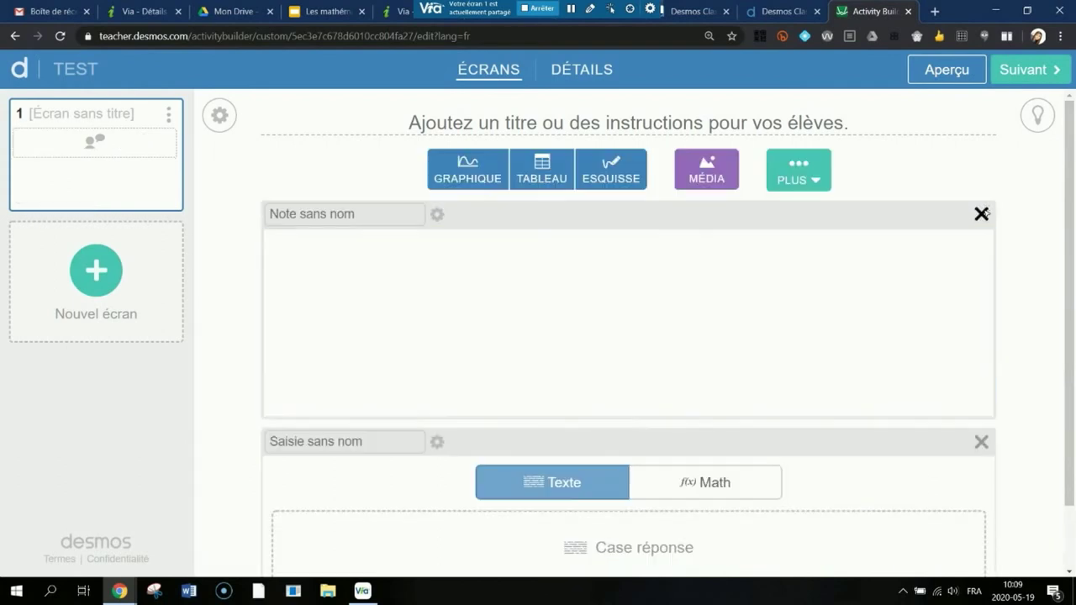
{"action": "left_click", "coordinate": [983, 214]}
{"action": "left_click", "coordinate": [987, 216]}
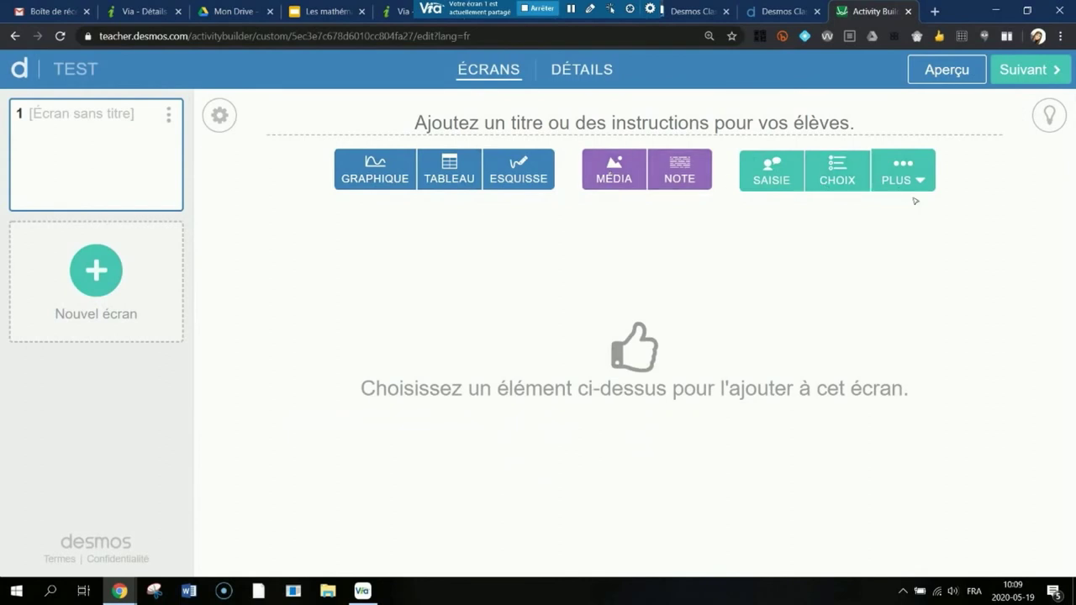
Add a media component, a note and a multiple-choice question to screen 1.
{"action": "left_click", "coordinate": [625, 182]}
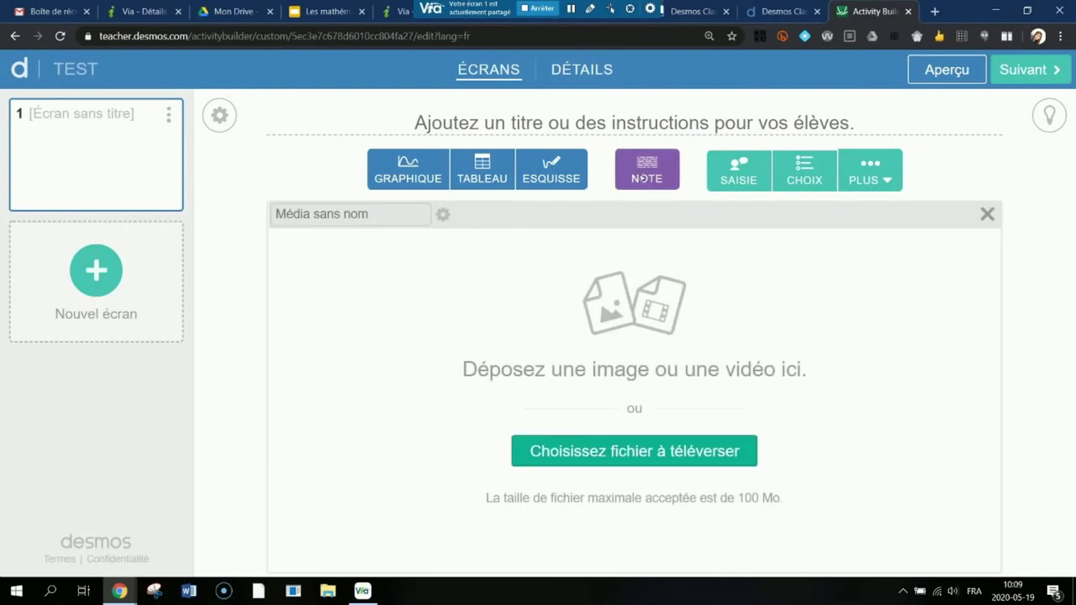
{"action": "left_click", "coordinate": [646, 173]}
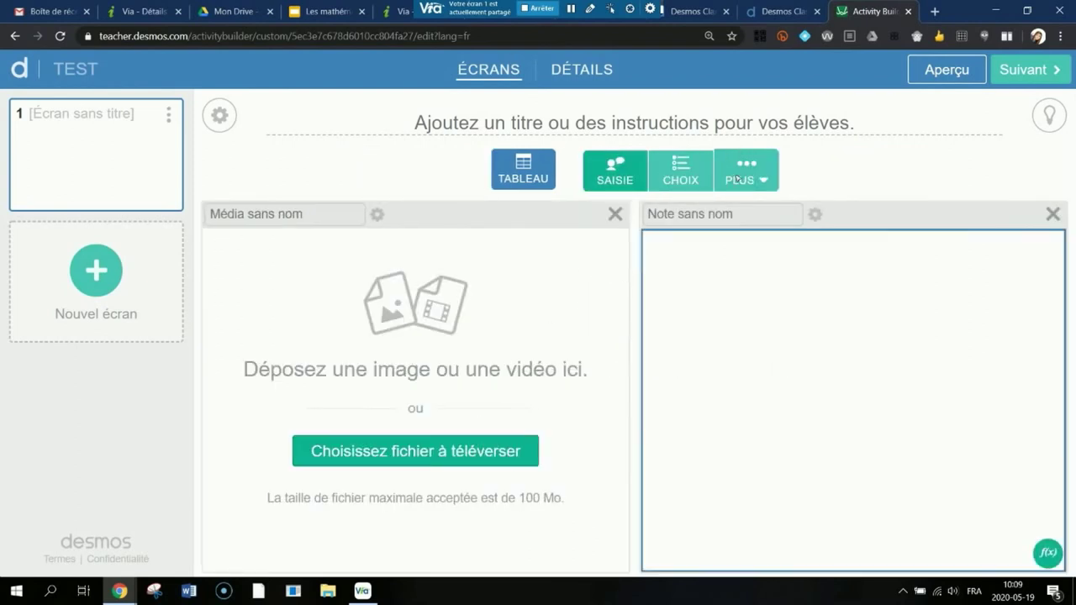
{"action": "left_click", "coordinate": [680, 172]}
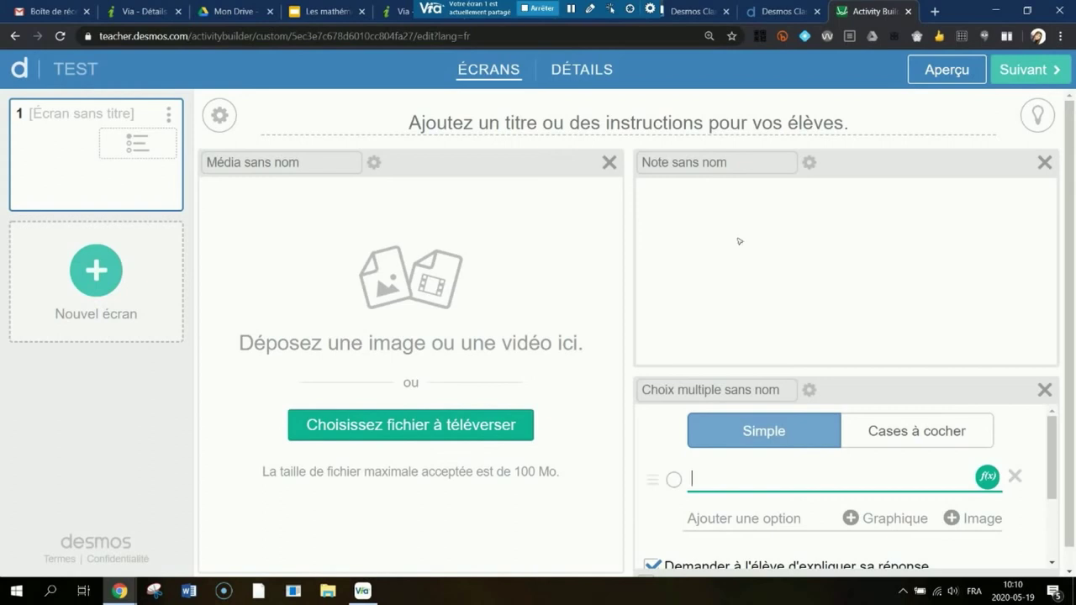
Remove the note and the multiple-choice question from screen 1 and add a table beside the media component.
{"action": "left_click", "coordinate": [1045, 161]}
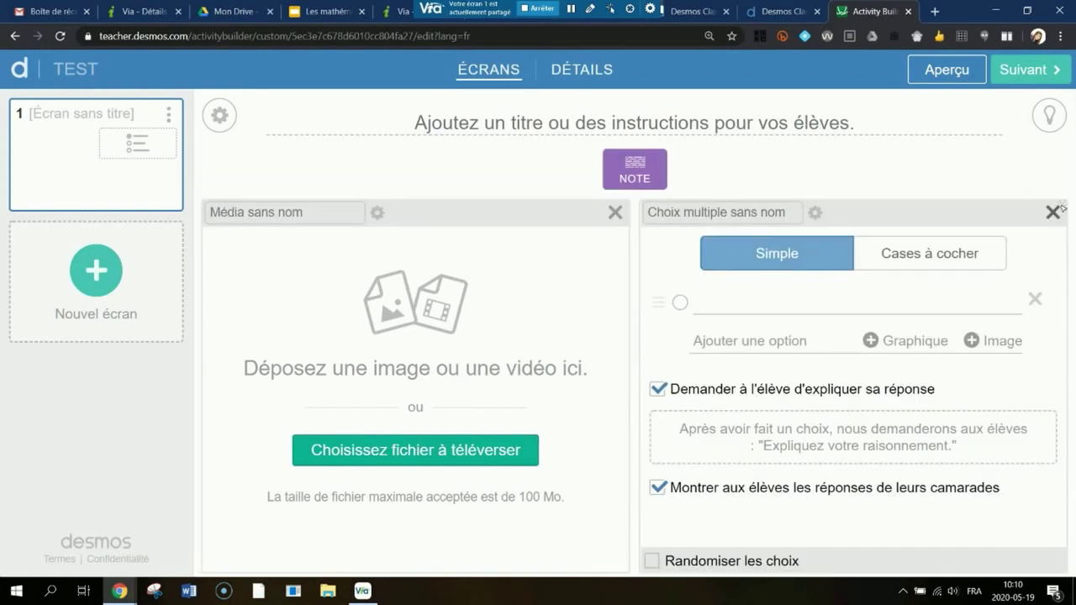
{"action": "left_click", "coordinate": [1048, 211]}
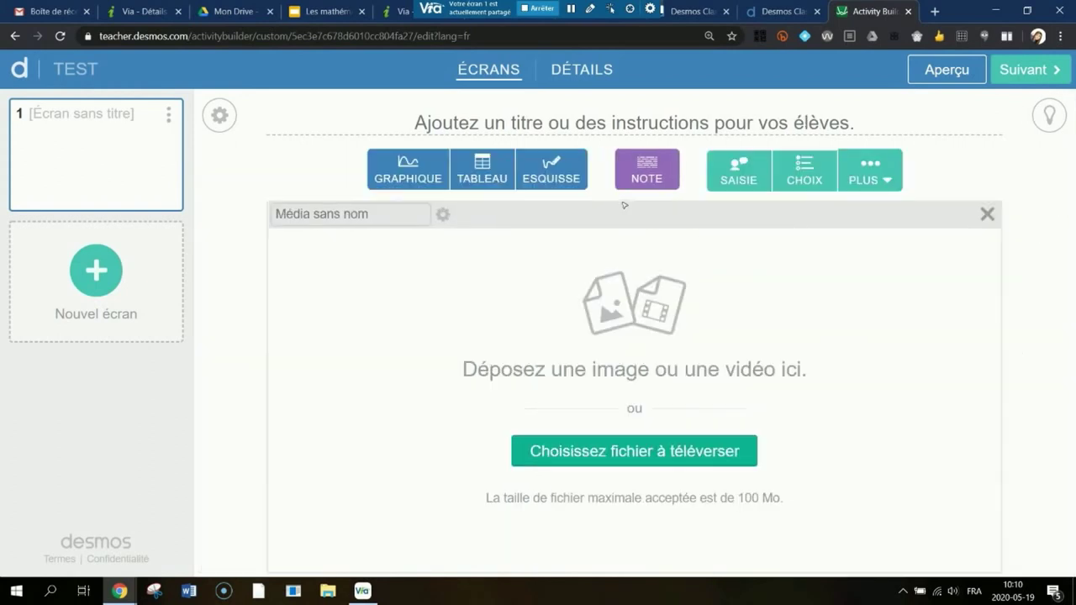
{"action": "left_click", "coordinate": [491, 171]}
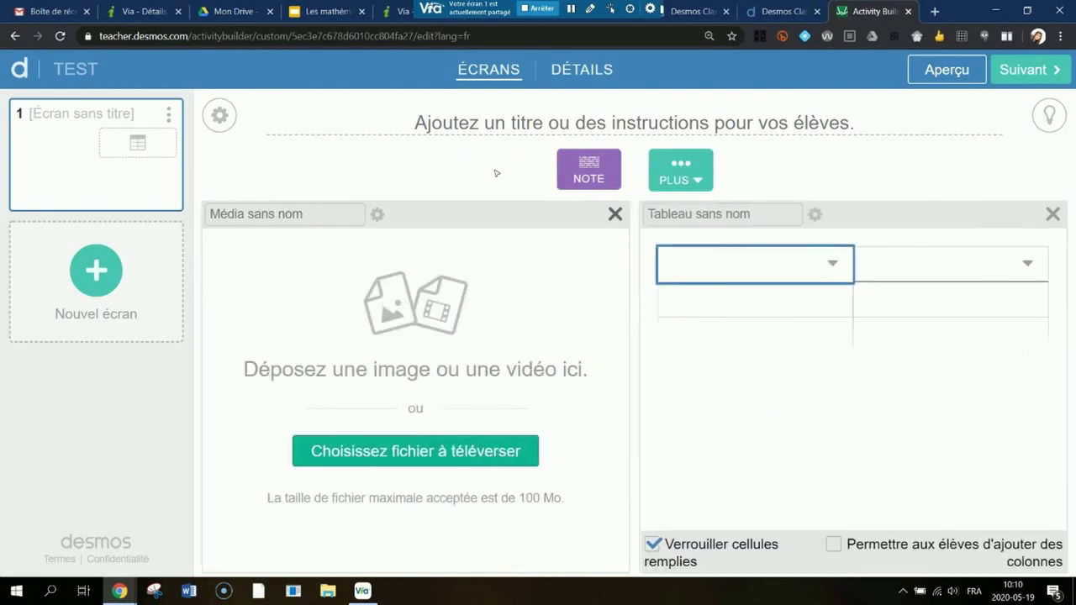
Examine the options for inserting, formatting and deleting columns in the table's two header cells.
{"action": "left_click", "coordinate": [834, 263]}
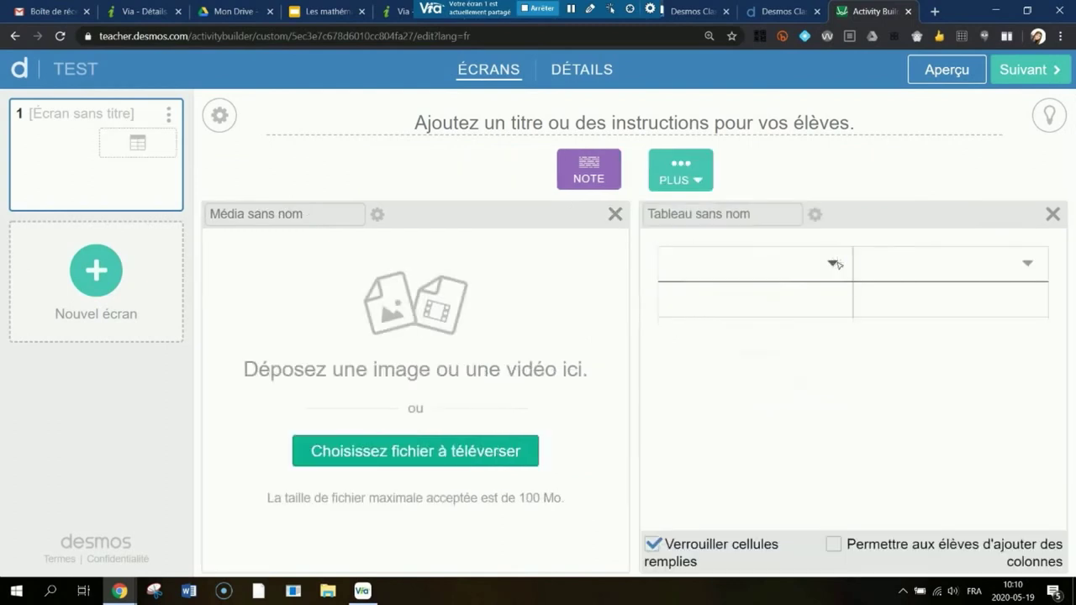
{"action": "left_click", "coordinate": [834, 263]}
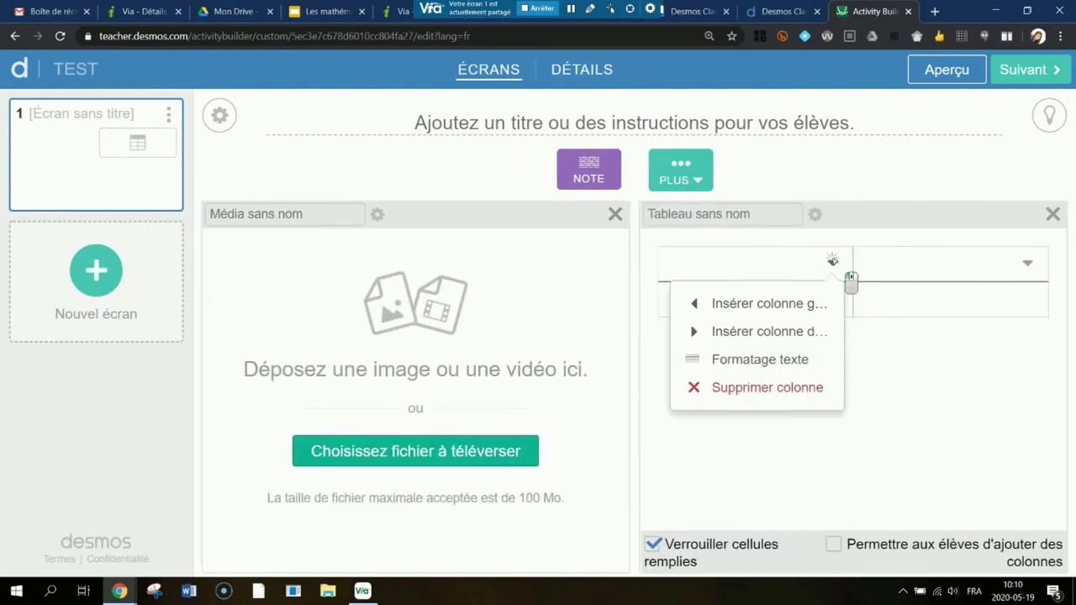
{"action": "left_click", "coordinate": [1027, 262]}
{"action": "left_click", "coordinate": [1027, 262]}
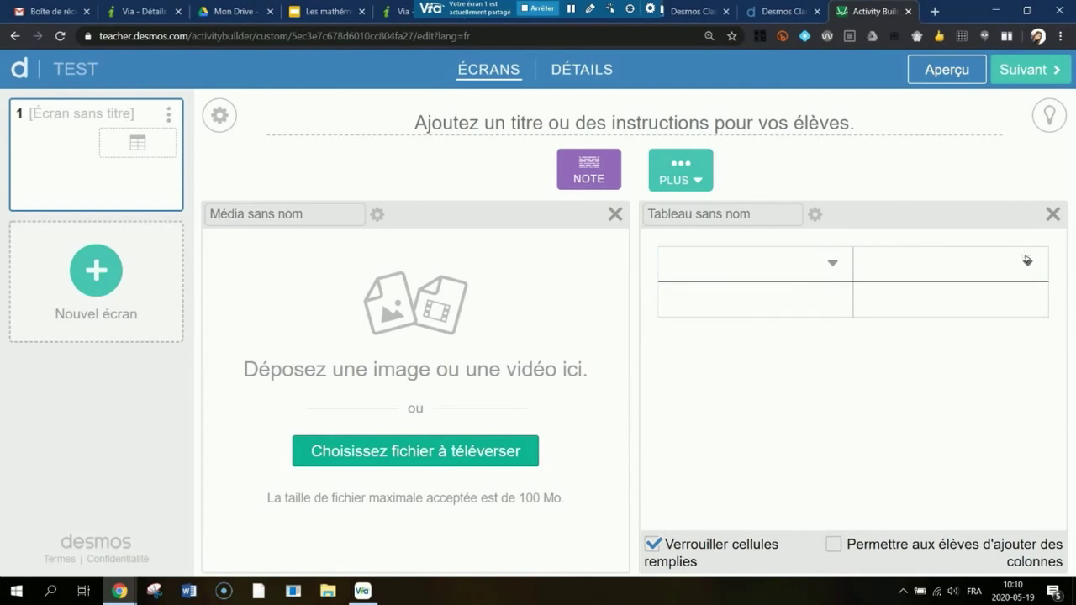
{"action": "left_click", "coordinate": [791, 421]}
Add two new blank screens to the activity after screen 1.
{"action": "left_click", "coordinate": [50, 286]}
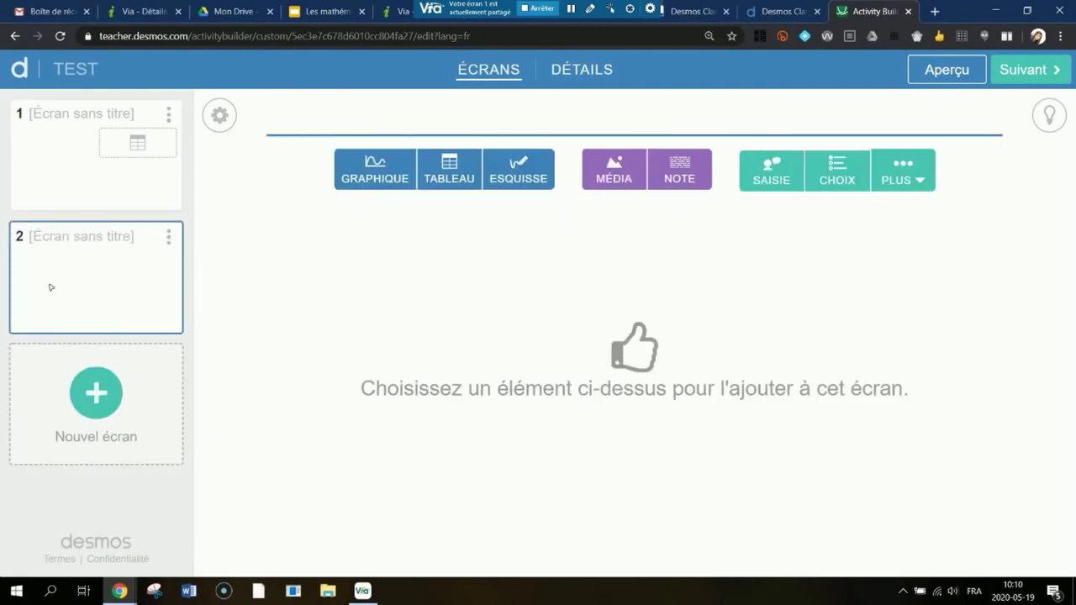
{"action": "left_click", "coordinate": [72, 391]}
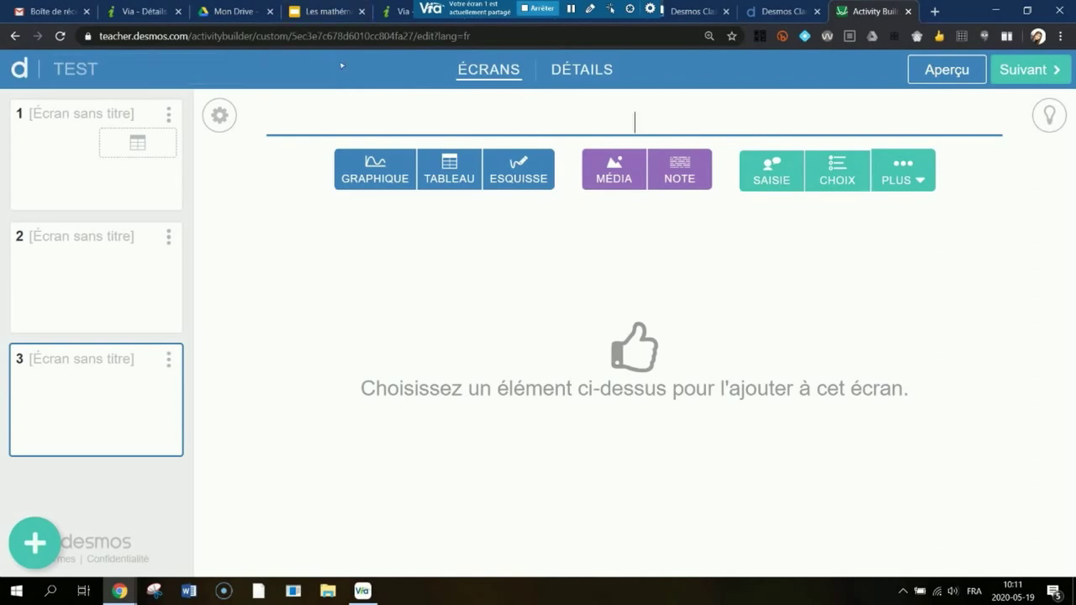
Stop the screen sharing in Via and advance the presentation to the "Ressources supplémentaires" slide.
{"action": "left_click", "coordinate": [543, 8]}
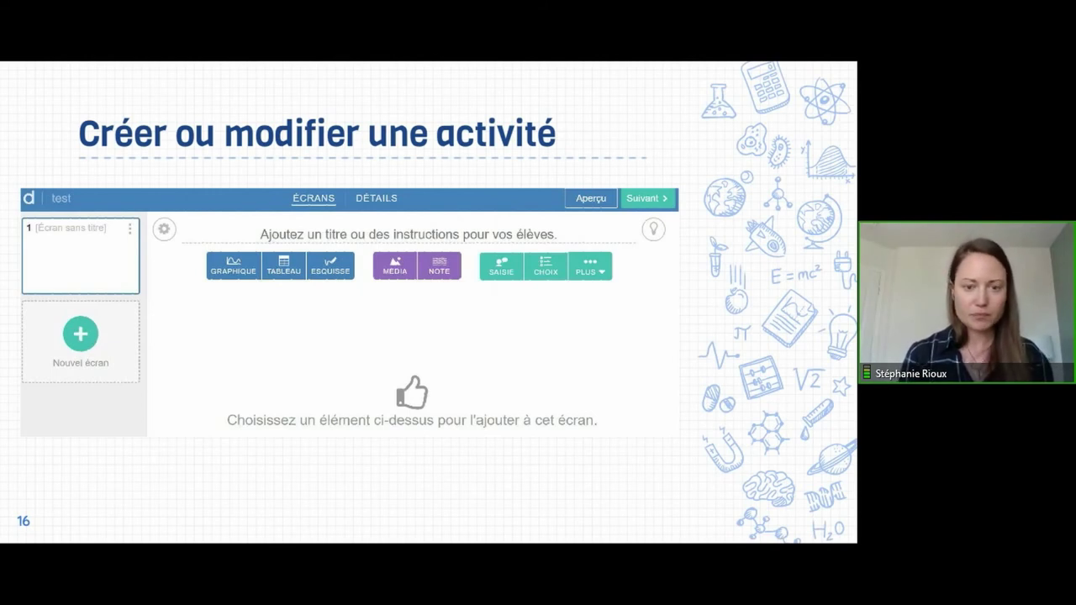
{"action": "key", "text": "Right"}
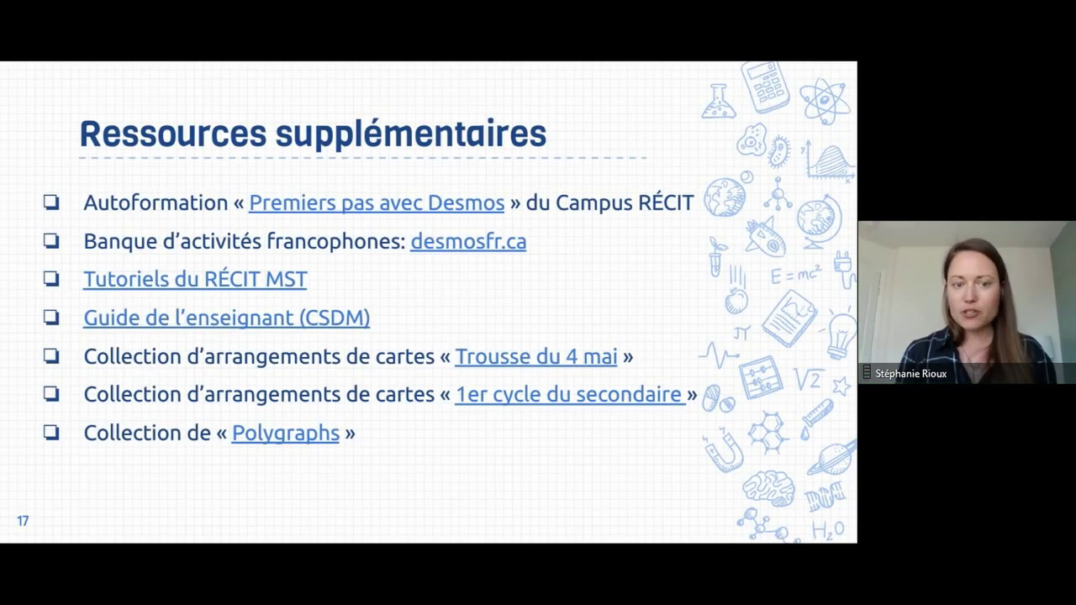